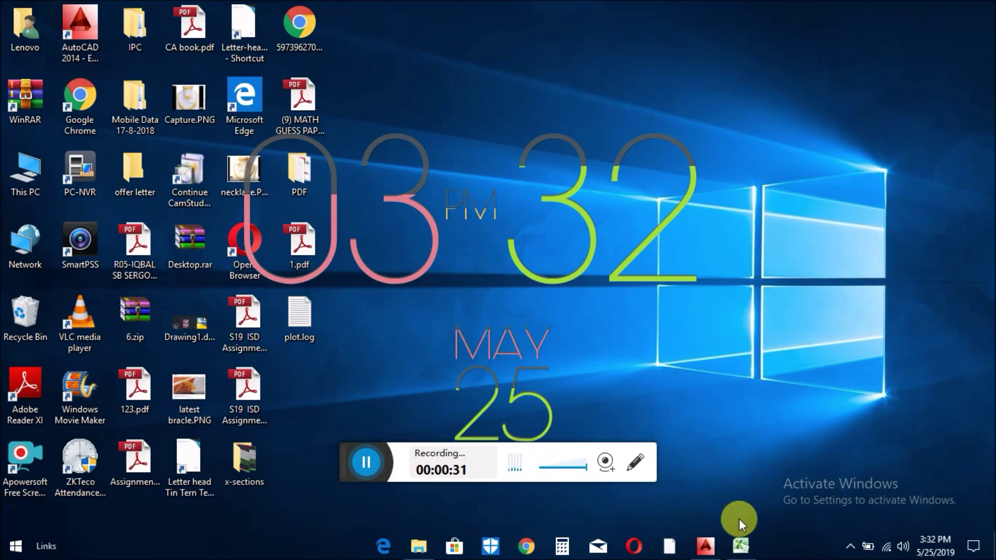
Step: Open X-SEC.dwg in AutoCAD 2014, zoom out, then bring up the X-SEC workbook in Excel
{"action": "left_click", "coordinate": [705, 547]}
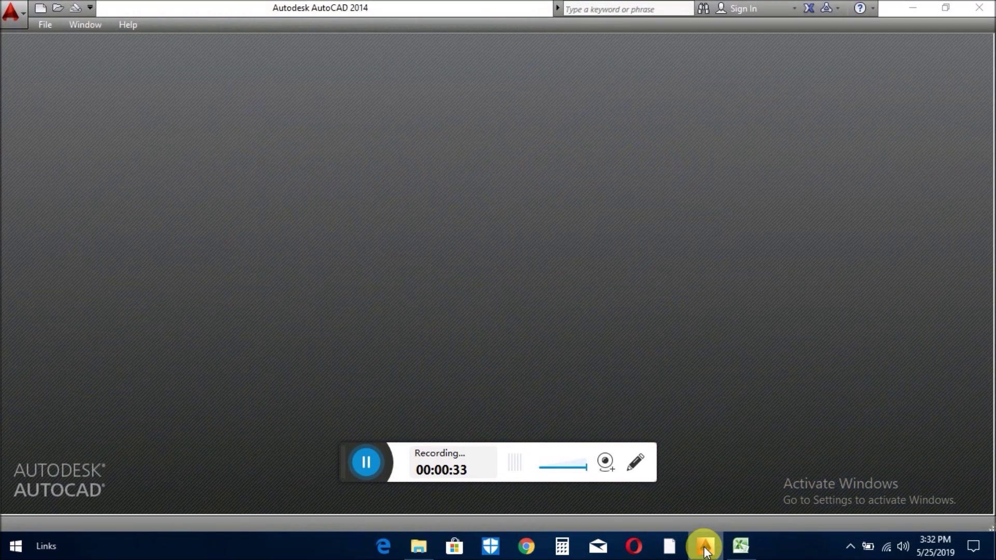
{"action": "left_click", "coordinate": [55, 10]}
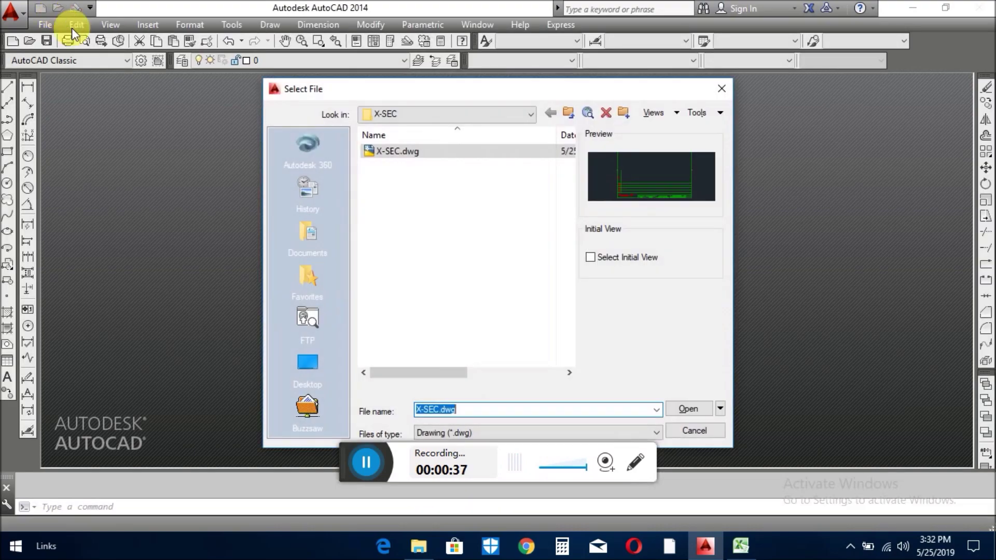
{"action": "left_click", "coordinate": [391, 152]}
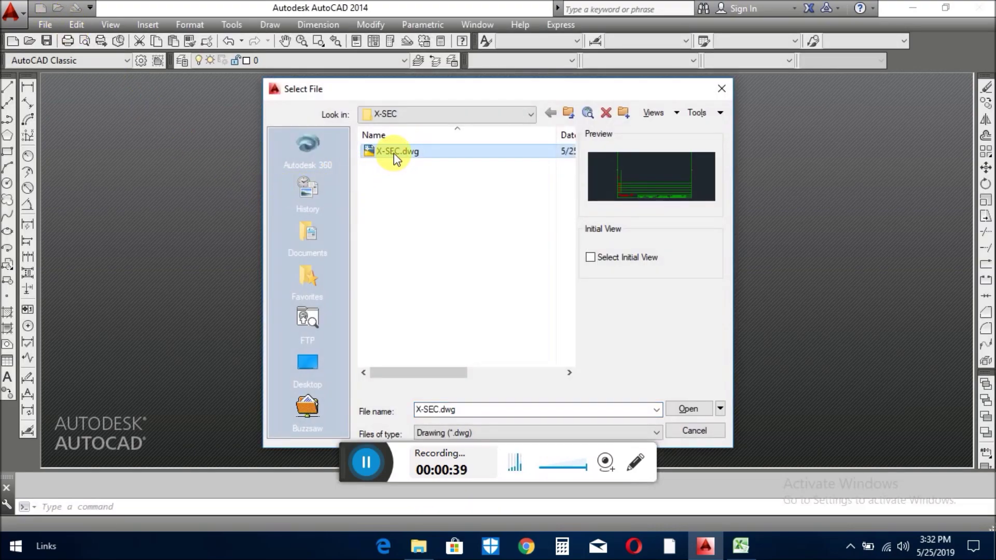
{"action": "left_click", "coordinate": [689, 410]}
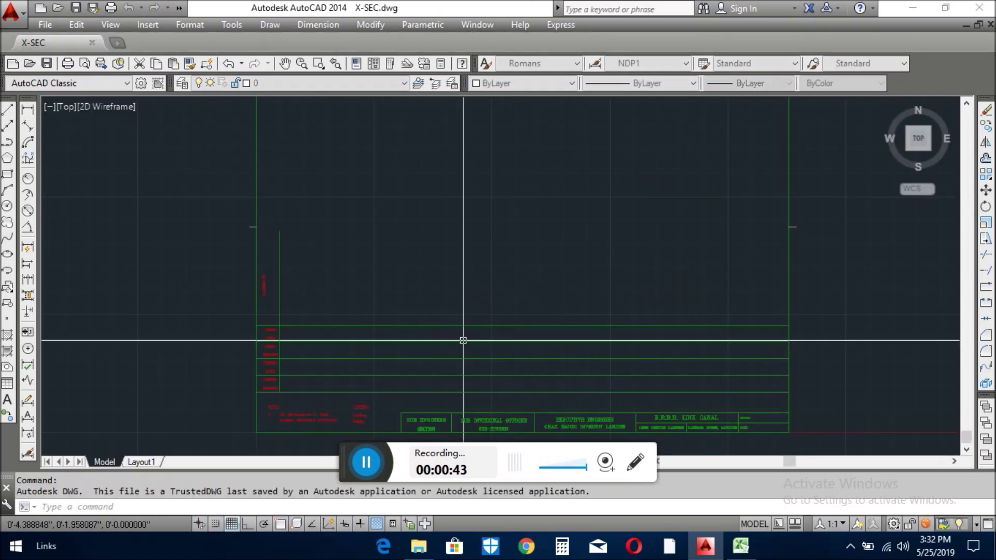
{"action": "scroll", "coordinate": [453, 338], "scroll_direction": "down", "scroll_amount": 2}
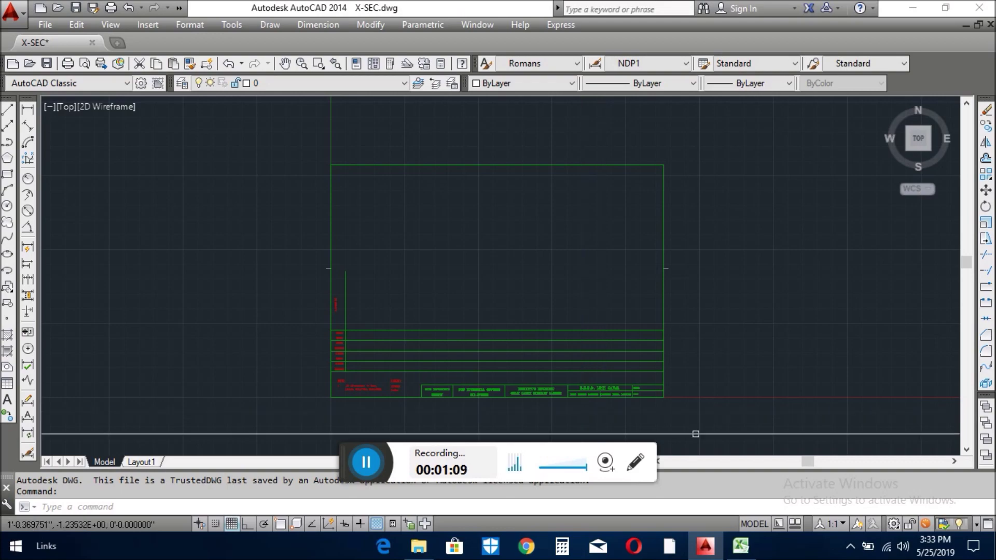
{"action": "left_click", "coordinate": [741, 547]}
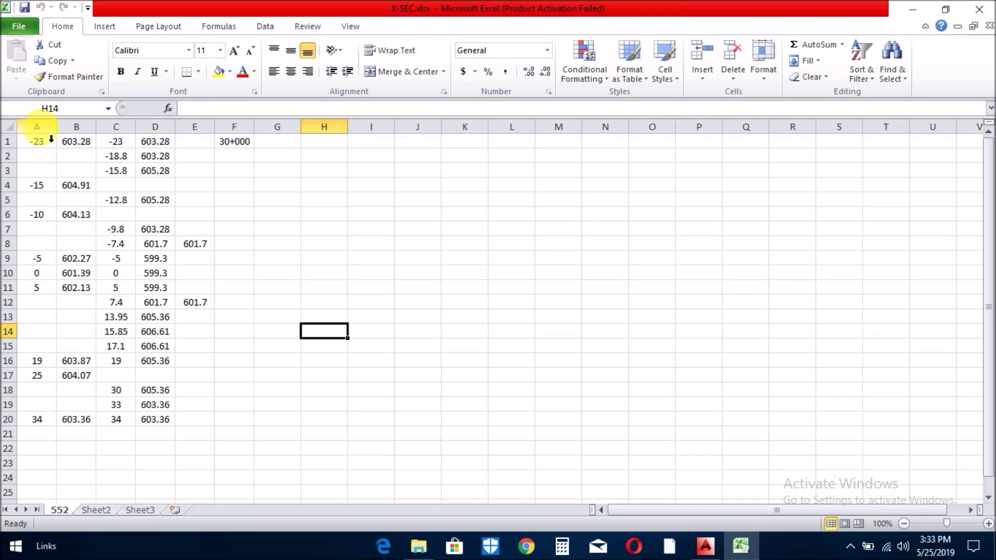
{"action": "left_click_drag", "start_coordinate": [52, 139], "coordinate": [284, 139]}
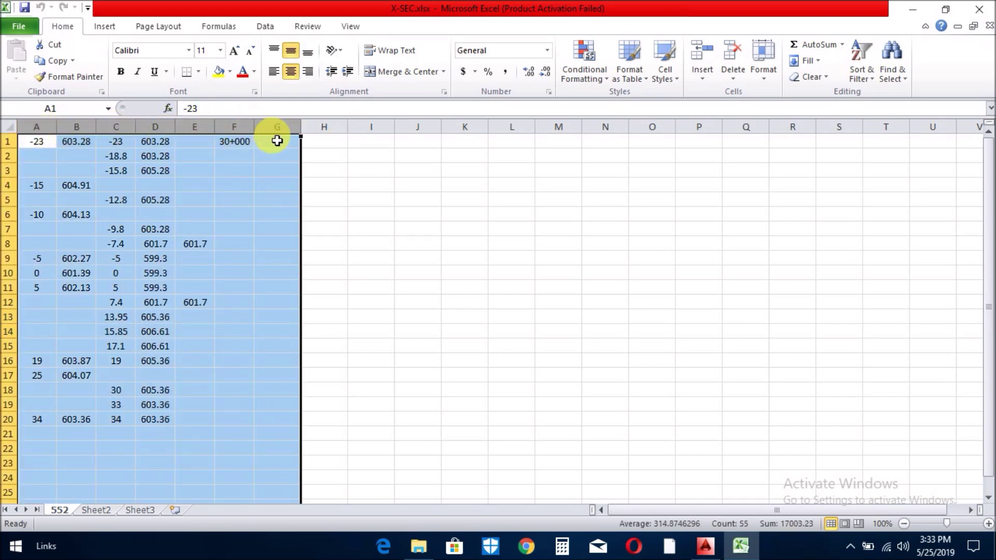
{"action": "left_click", "coordinate": [456, 257]}
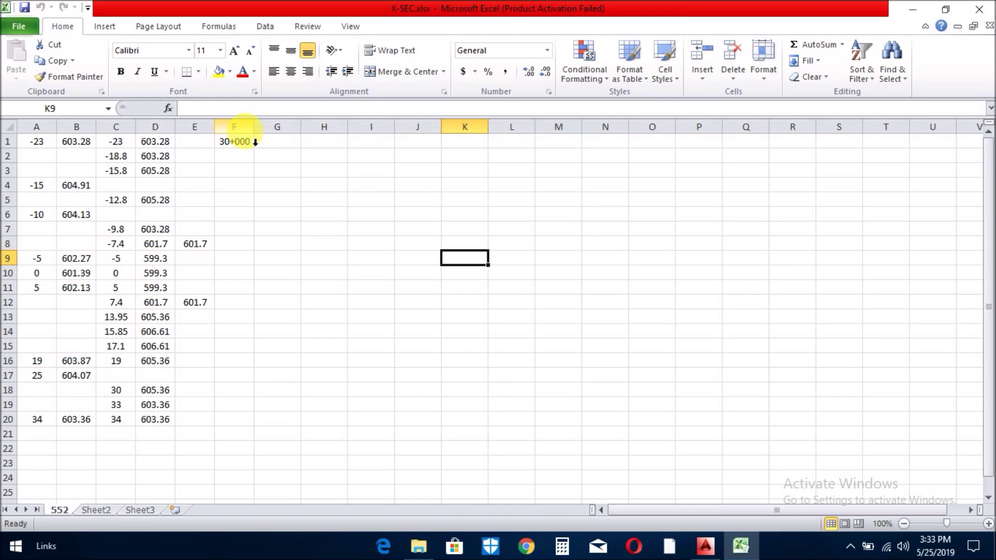
{"action": "left_click", "coordinate": [47, 148]}
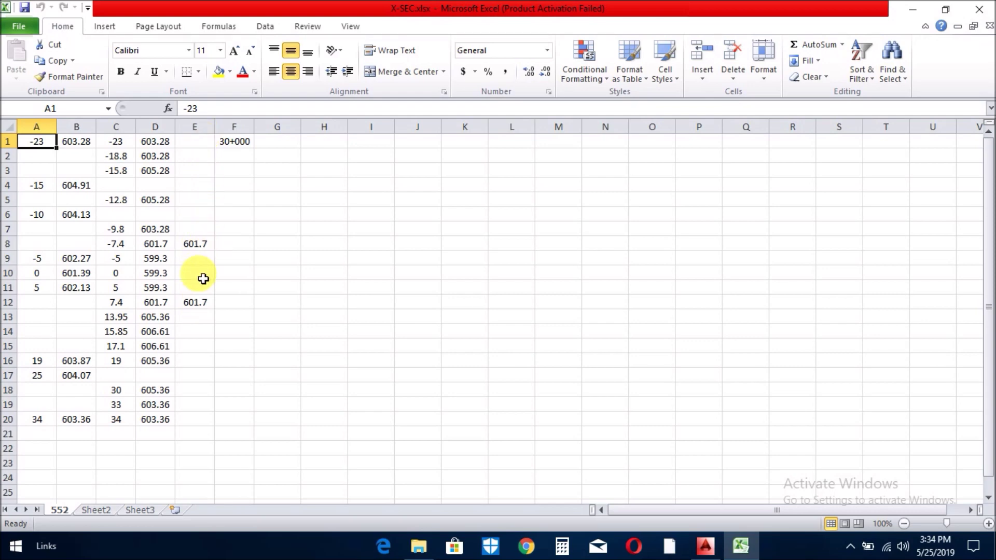
{"action": "left_click", "coordinate": [201, 306]}
{"action": "left_click", "coordinate": [200, 242]}
{"action": "left_click", "coordinate": [200, 299]}
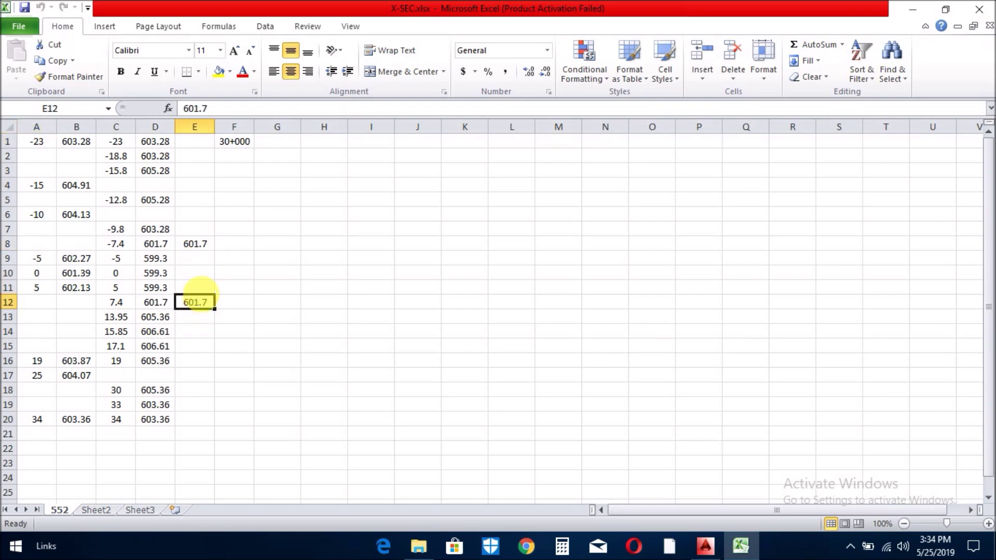
{"action": "left_click", "coordinate": [209, 247]}
{"action": "left_click", "coordinate": [207, 305]}
{"action": "left_click", "coordinate": [198, 248]}
{"action": "left_click", "coordinate": [204, 306]}
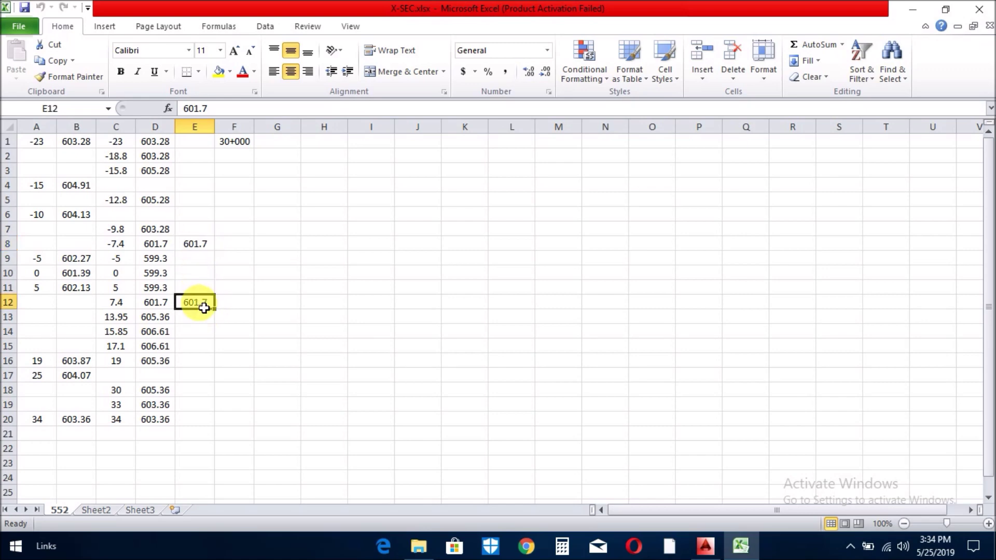
{"action": "left_click", "coordinate": [237, 146]}
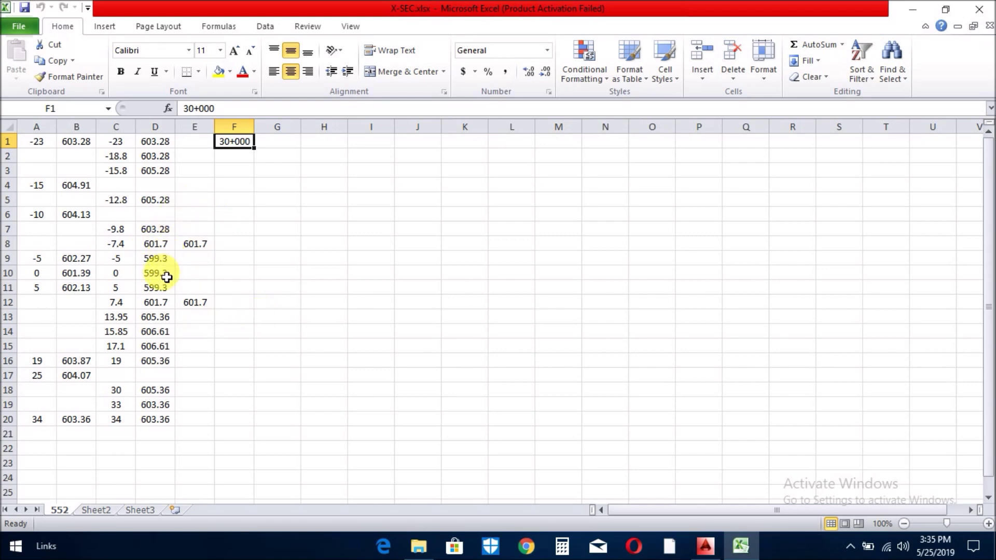
Step: Save the active sheet as space-delimited Formatted Text over X-SEC.prn, then return to AutoCAD
{"action": "left_click", "coordinate": [19, 27]}
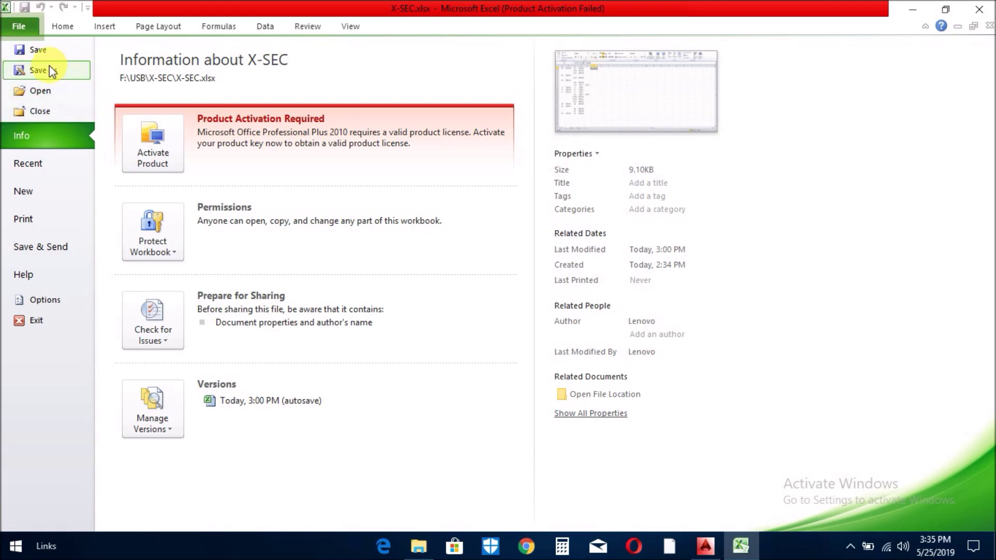
{"action": "key", "text": "Escape"}
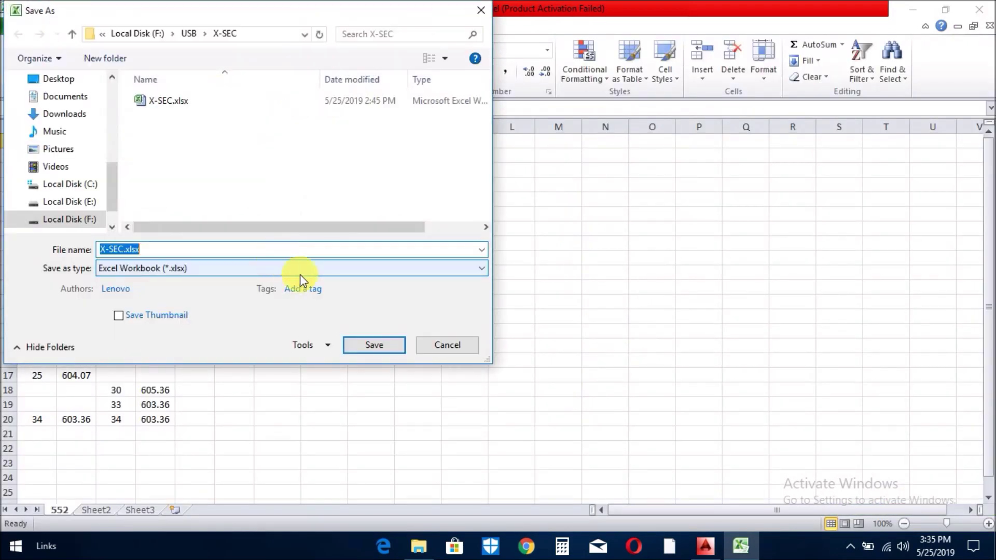
{"action": "left_click", "coordinate": [395, 270]}
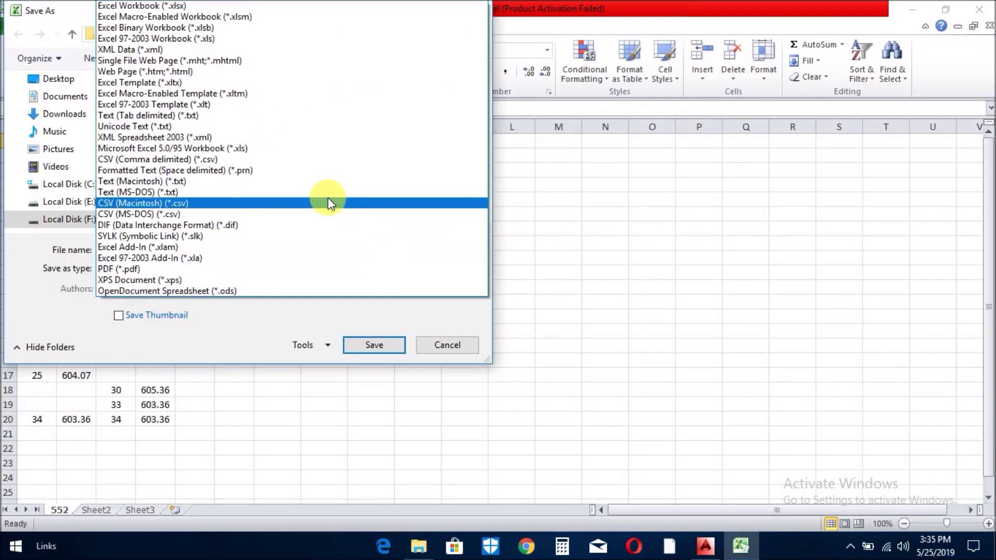
{"action": "left_click", "coordinate": [260, 170]}
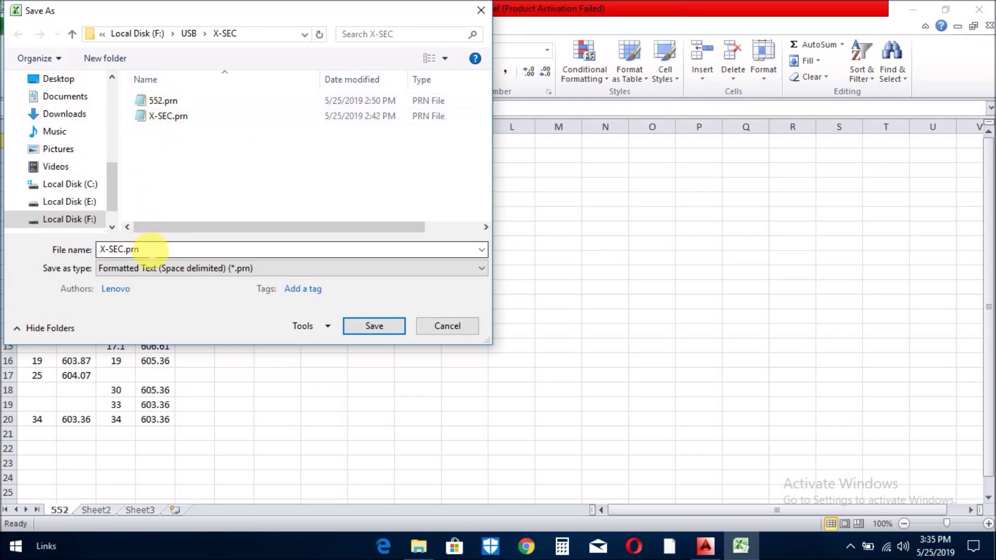
{"action": "left_click", "coordinate": [188, 116]}
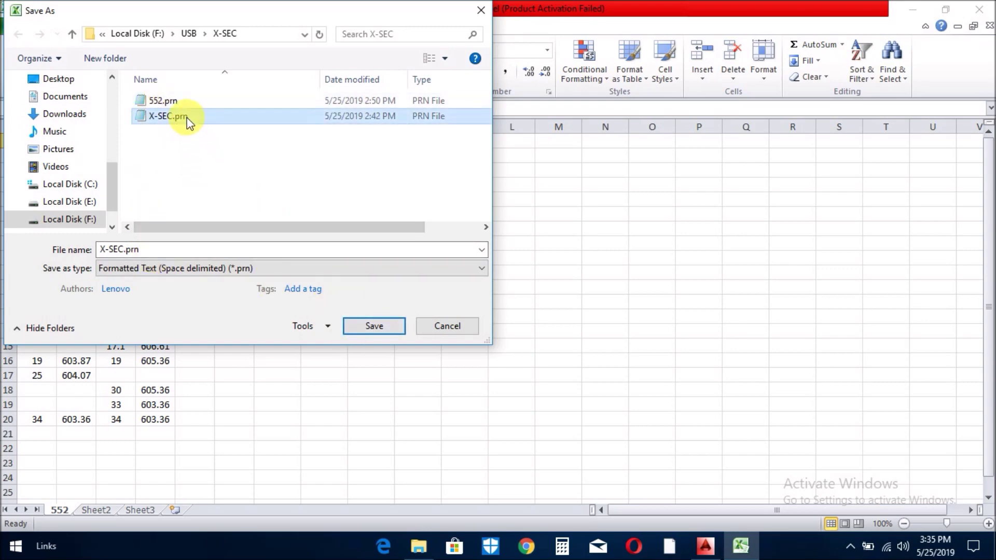
{"action": "left_click", "coordinate": [389, 330]}
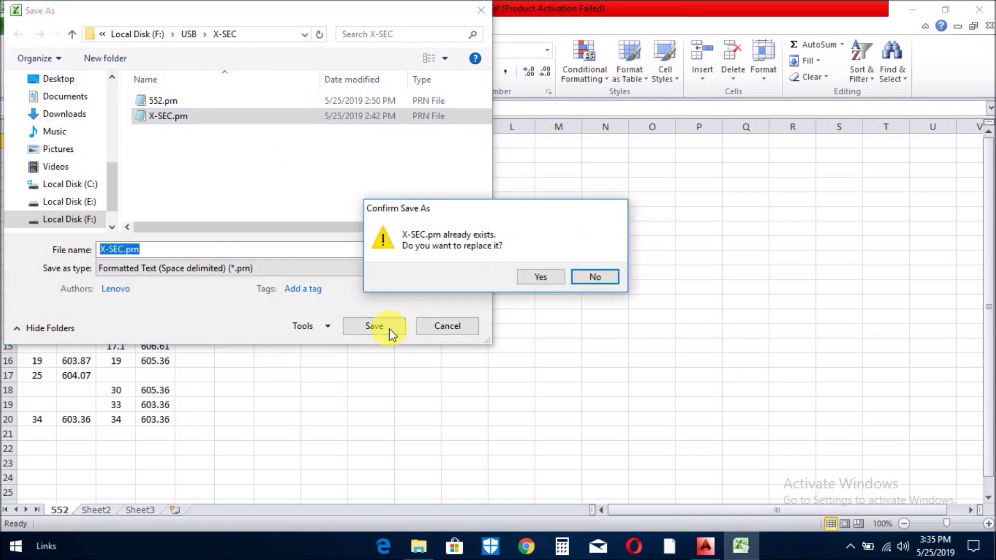
{"action": "left_click", "coordinate": [543, 280]}
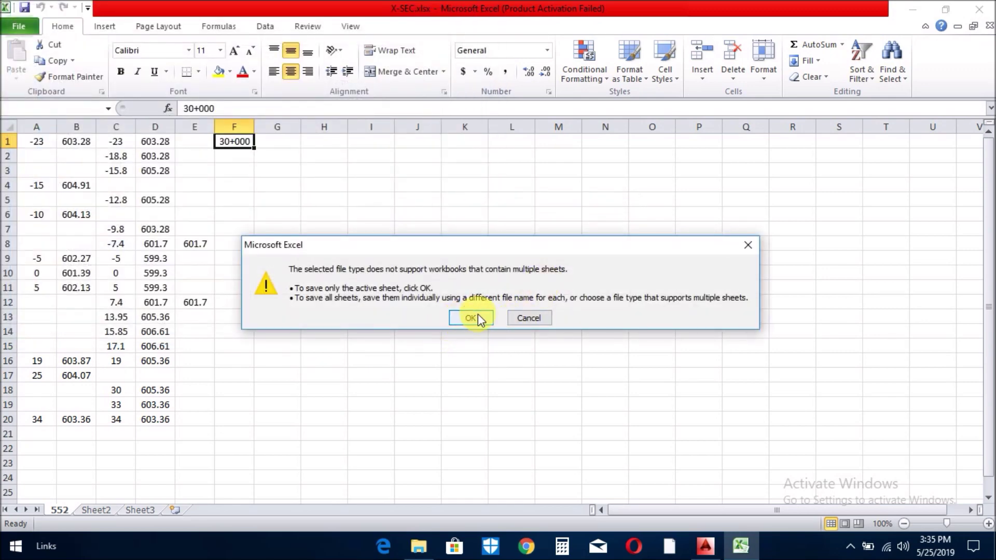
{"action": "left_click", "coordinate": [477, 314]}
{"action": "left_click", "coordinate": [505, 322]}
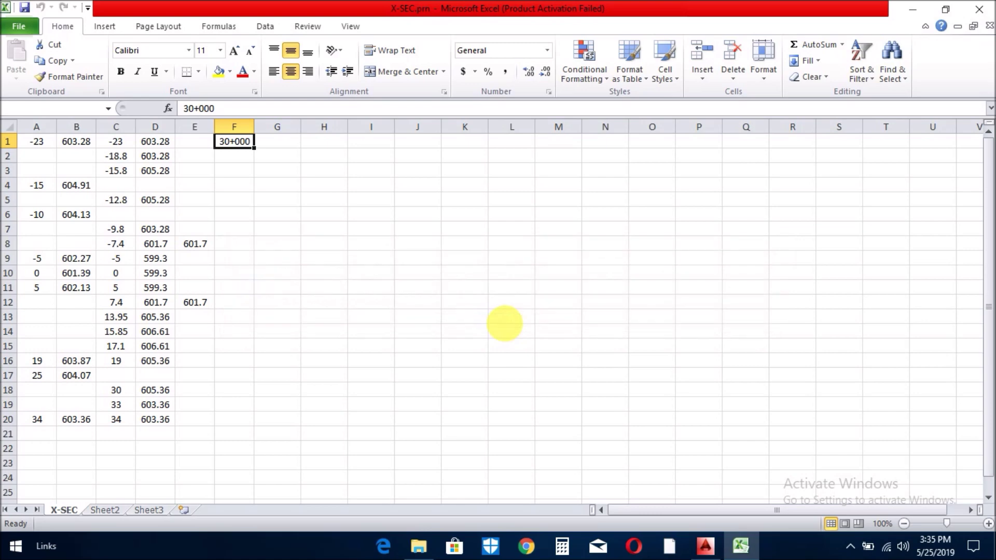
{"action": "left_click", "coordinate": [450, 330]}
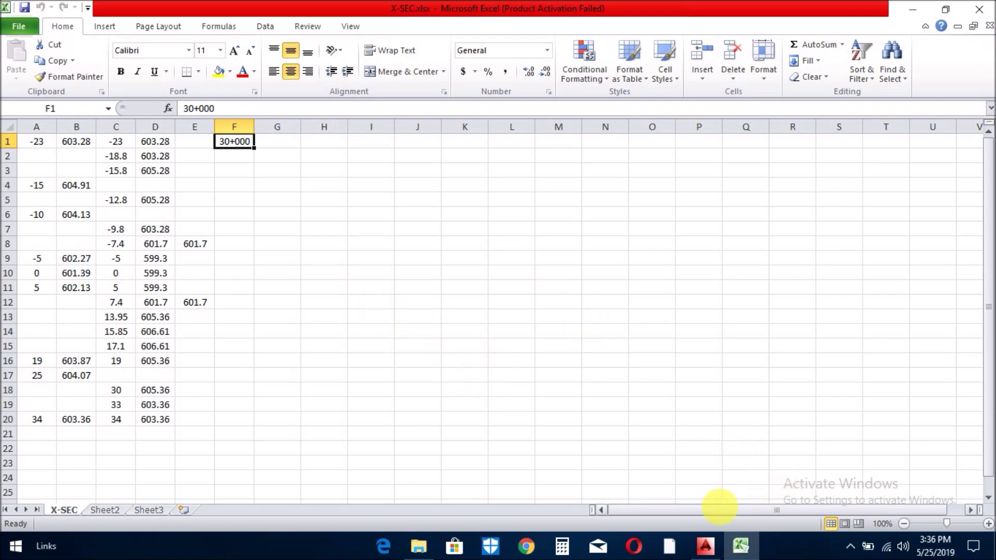
{"action": "left_click", "coordinate": [705, 545]}
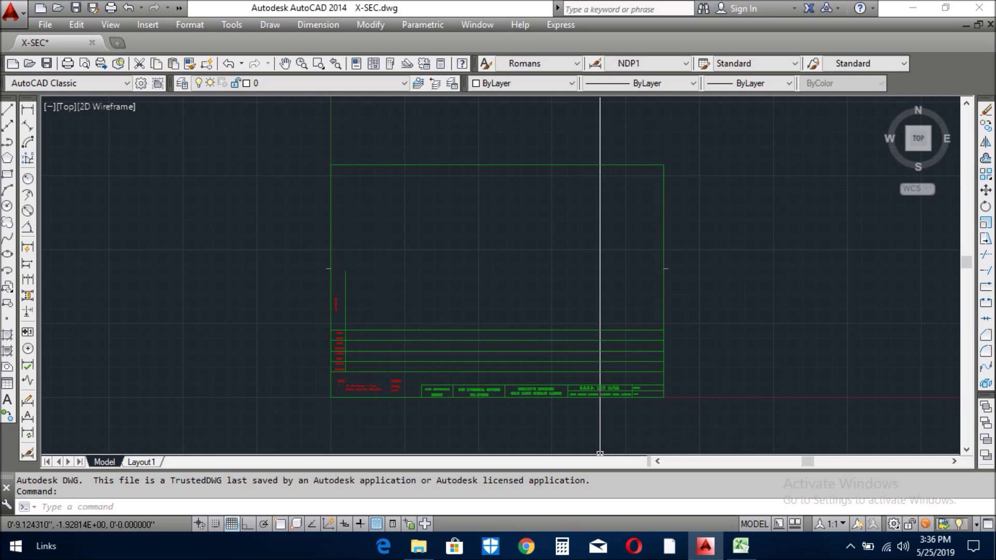
Step: Load the X-SEC.LSP routine through APPLOAD (AP)
{"action": "type", "text": "a"}
{"action": "type", "text": "p"}
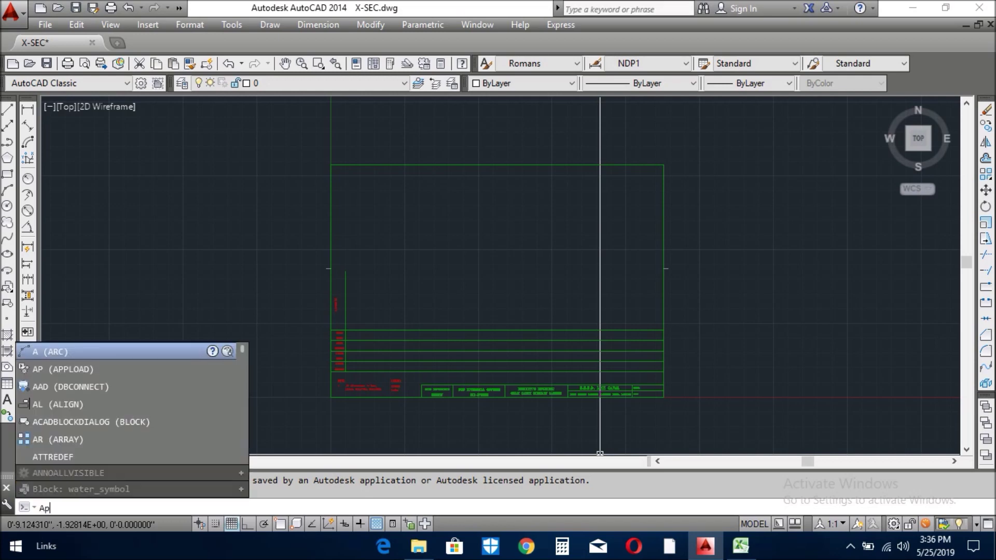
{"action": "key", "text": "Return"}
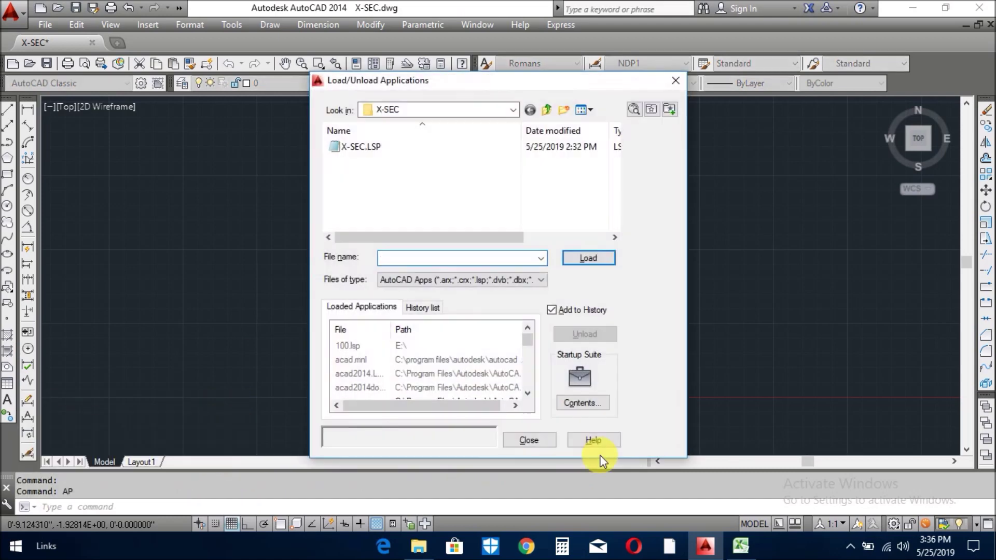
{"action": "left_click", "coordinate": [372, 152]}
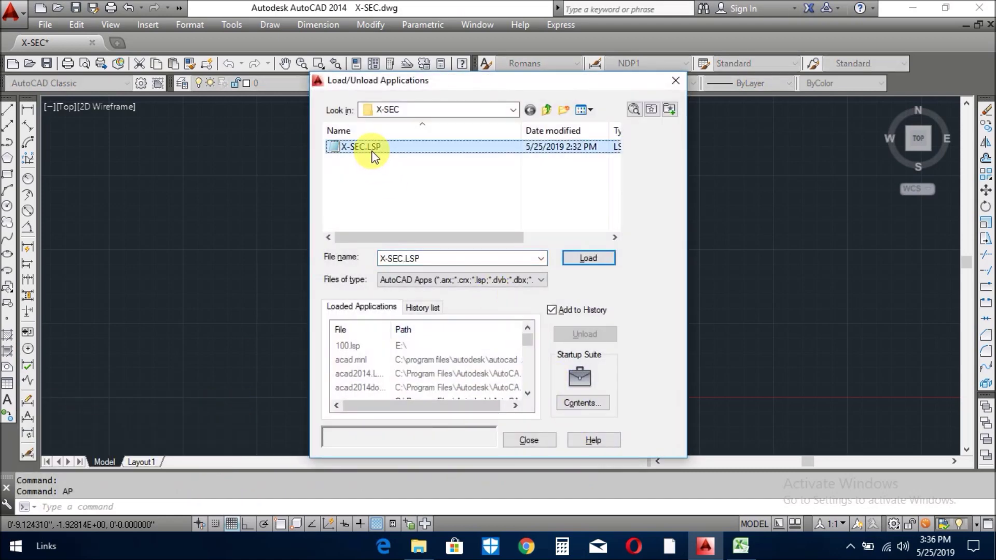
{"action": "left_click", "coordinate": [576, 259]}
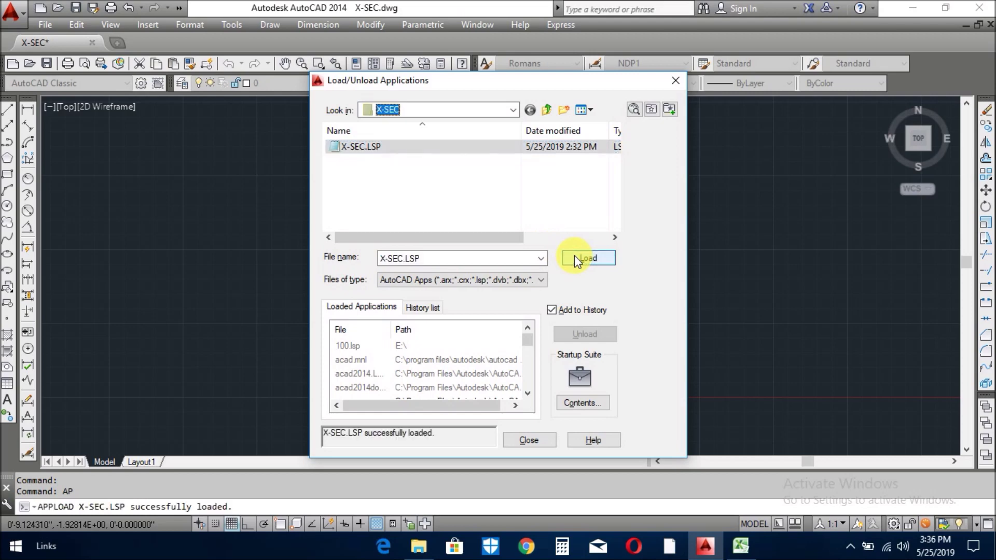
{"action": "left_click", "coordinate": [514, 440]}
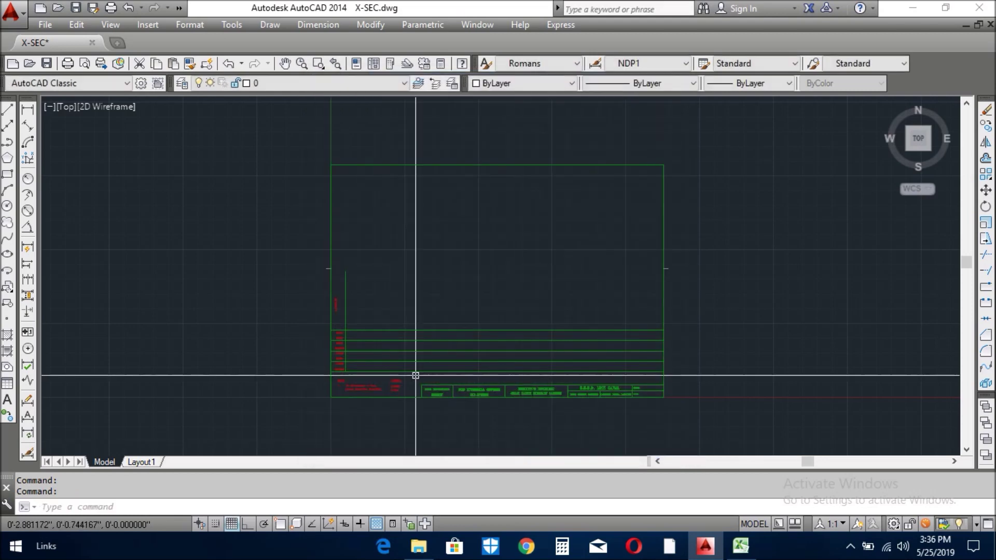
Step: Run the XSEC routine and answer its X/Y scale prompt with S
{"action": "type", "text": "XSEc"}
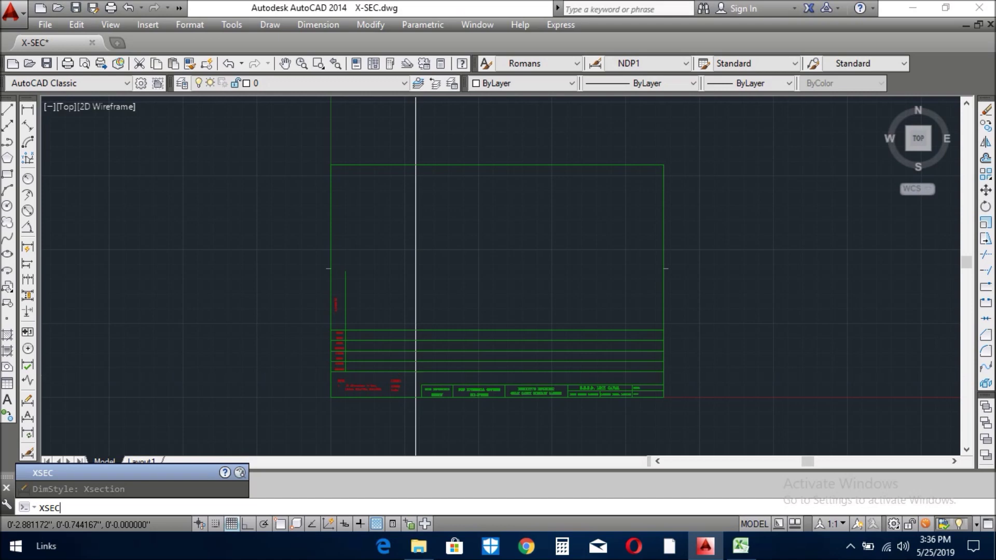
{"action": "key", "text": "Return"}
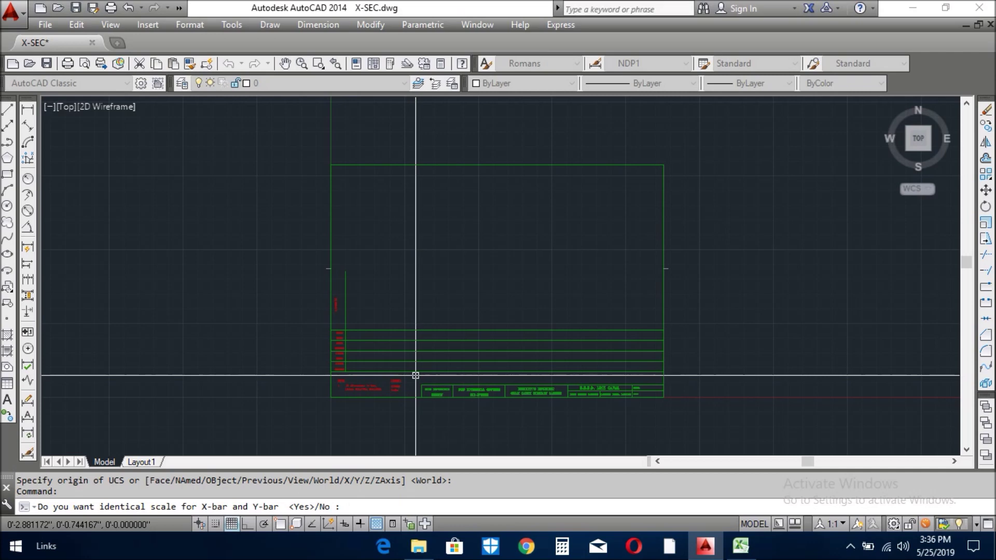
{"action": "type", "text": "s"}
{"action": "right_click", "coordinate": [415, 375]}
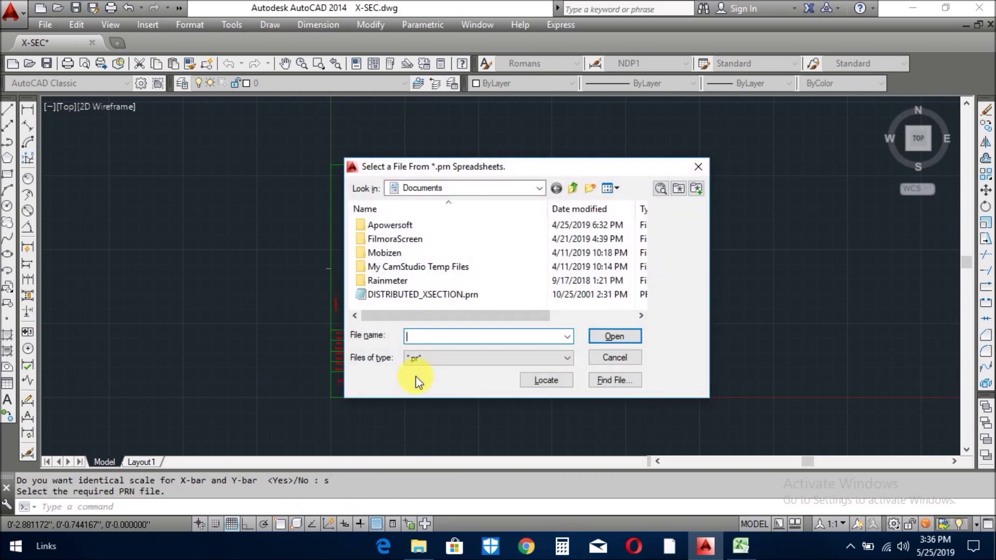
Step: Choose F:\USB\X-SEC\X-SEC.prn as the section data file
{"action": "left_click", "coordinate": [489, 189]}
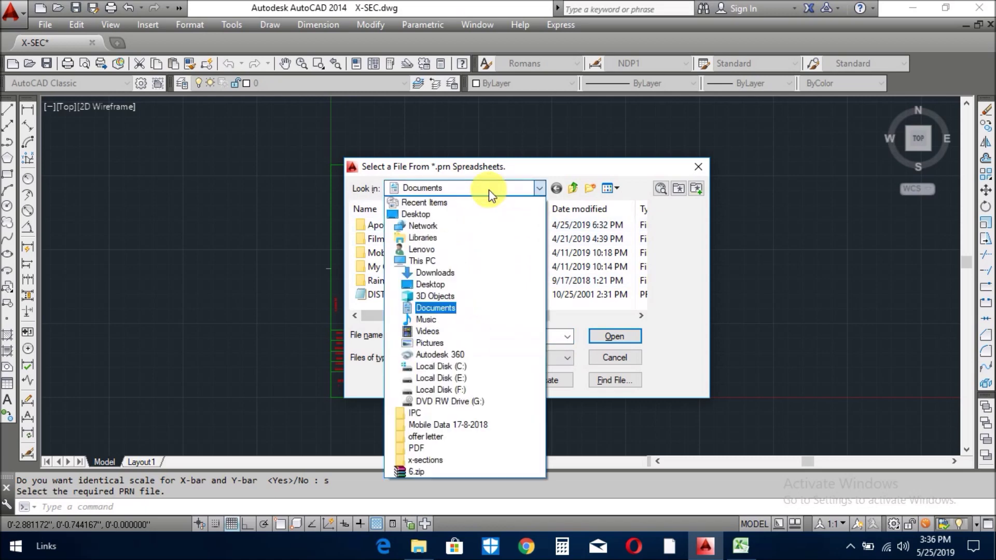
{"action": "left_click", "coordinate": [462, 390]}
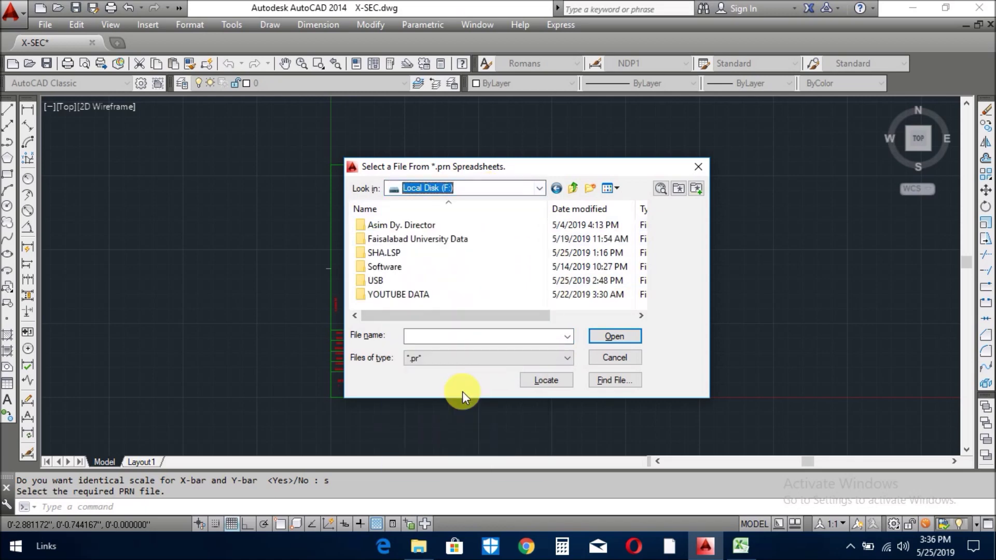
{"action": "double_click", "coordinate": [379, 283]}
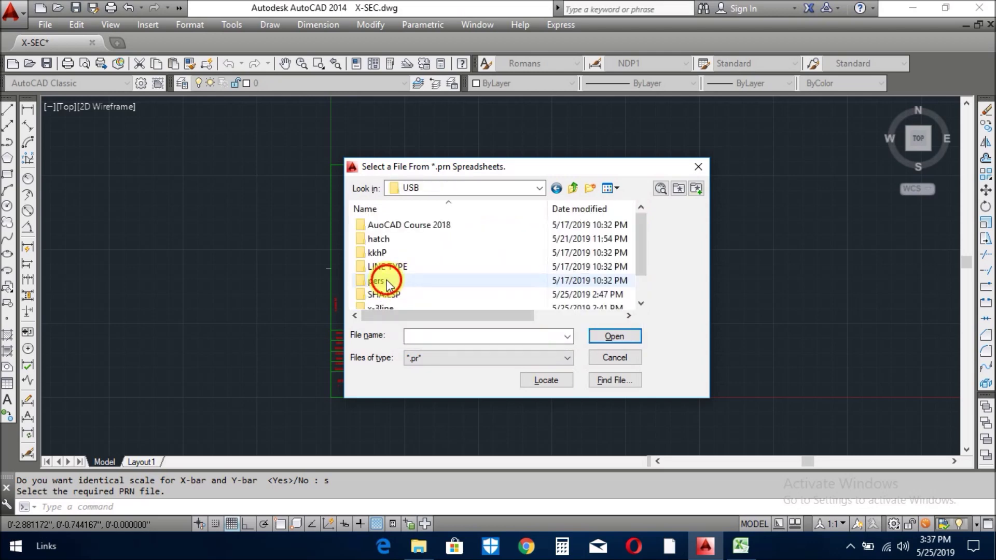
{"action": "left_click", "coordinate": [385, 280]}
{"action": "scroll", "coordinate": [390, 291], "scroll_direction": "down", "scroll_amount": 1}
{"action": "double_click", "coordinate": [384, 294]}
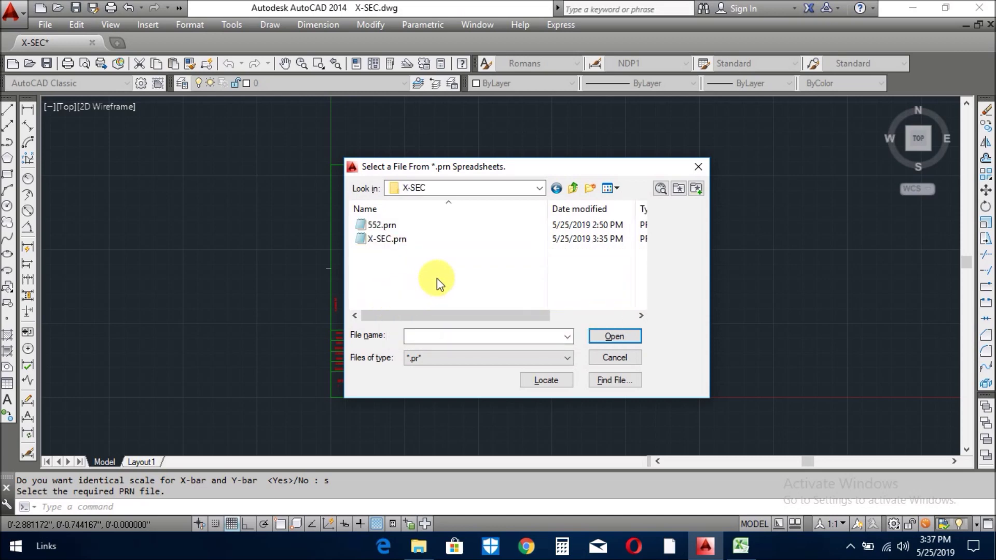
{"action": "left_click", "coordinate": [384, 241]}
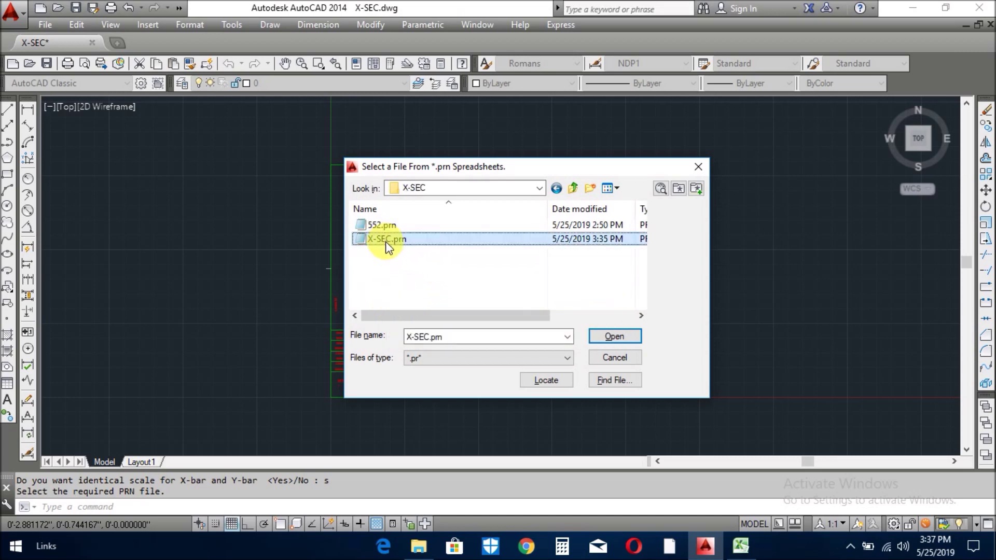
{"action": "left_click", "coordinate": [612, 340]}
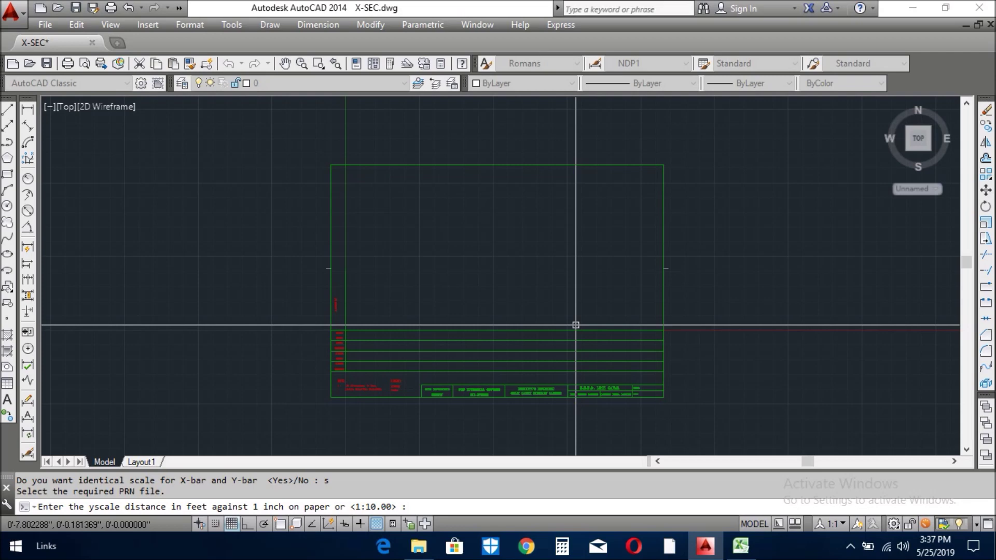
Step: Accept vertical scale 10, 10 Y-bar intervals and the default horizontal scale and intervals
{"action": "key", "text": "Return"}
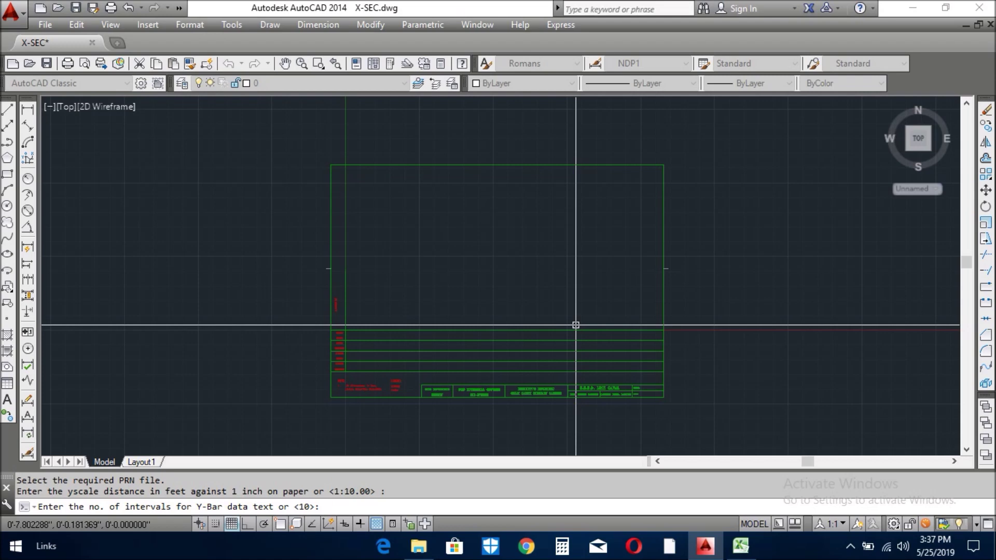
{"action": "key", "text": "Return"}
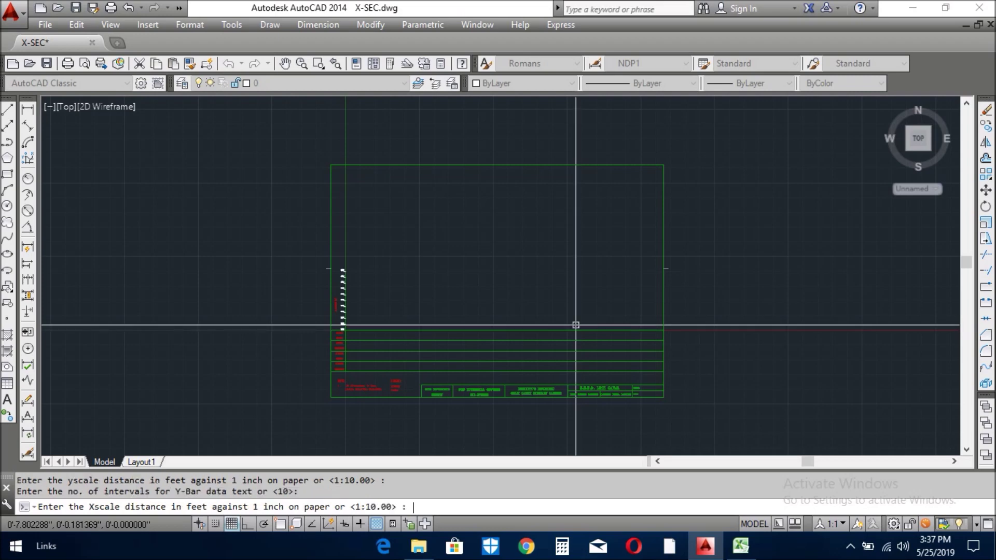
{"action": "key", "text": "Return"}
{"action": "key", "text": "Return"}
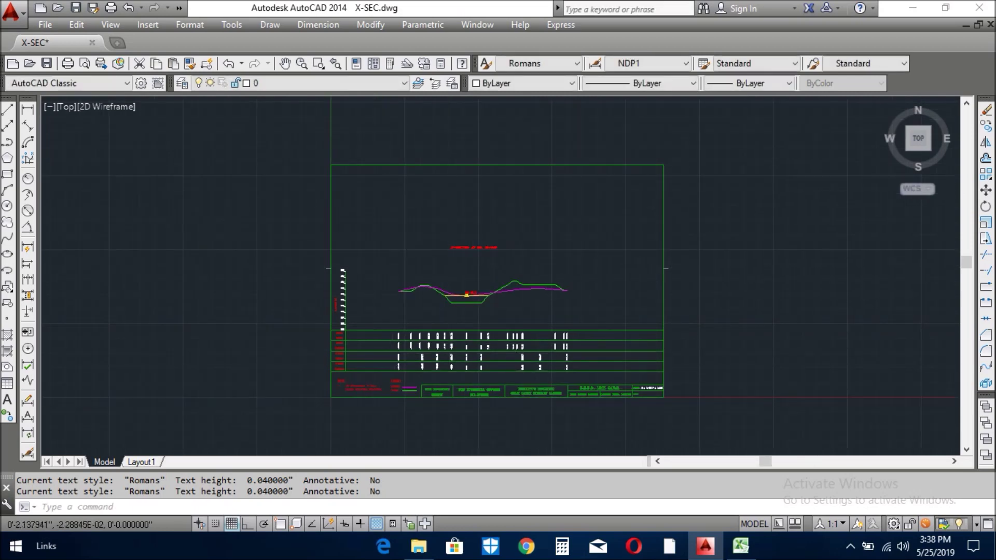
Step: Zoom over the drawn cross-section to check the F.S.L 601.70 label, then switch to Excel
{"action": "scroll", "coordinate": [408, 393], "scroll_direction": "up", "scroll_amount": 4}
{"action": "scroll", "coordinate": [416, 383], "scroll_direction": "up", "scroll_amount": 4}
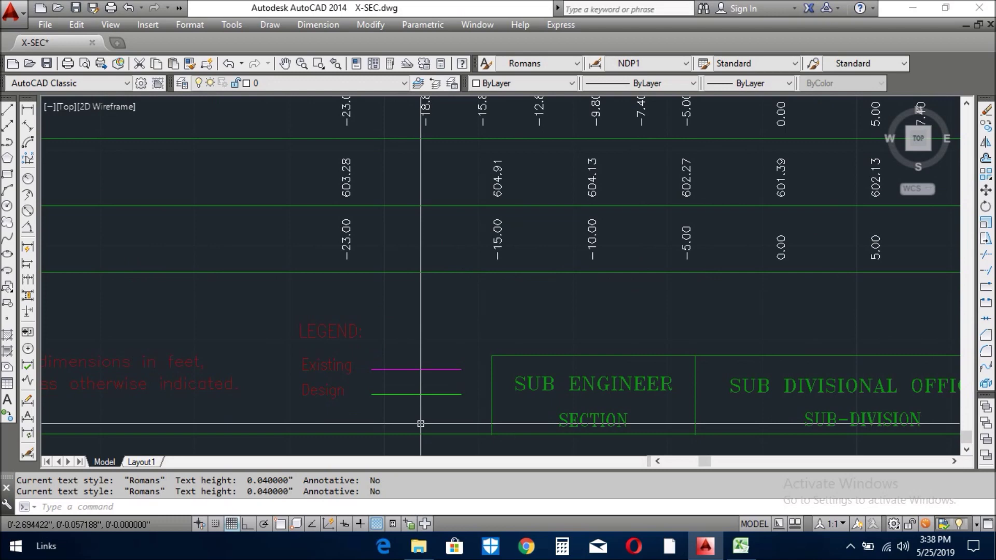
{"action": "scroll", "coordinate": [303, 417], "scroll_direction": "down", "scroll_amount": 5}
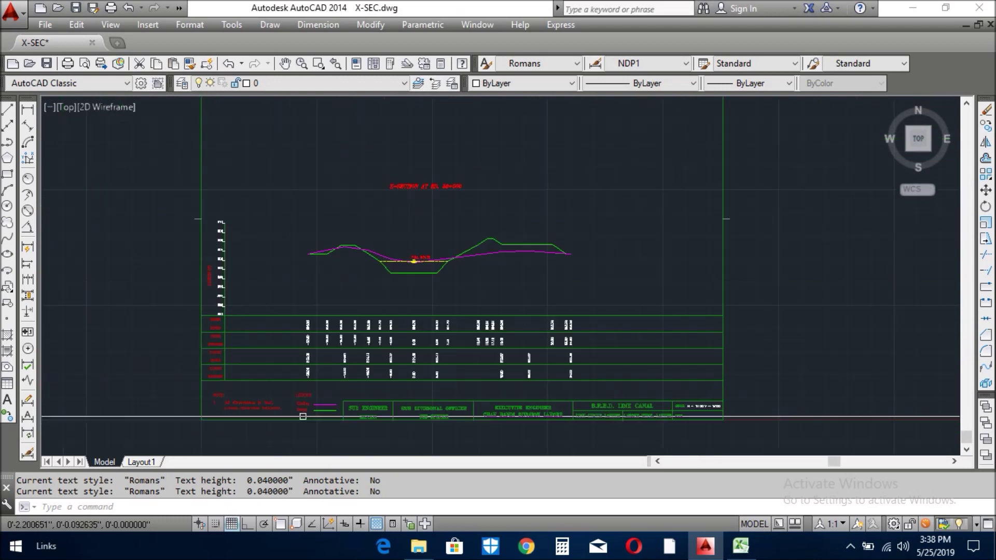
{"action": "scroll", "coordinate": [728, 417], "scroll_direction": "up", "scroll_amount": 5}
{"action": "scroll", "coordinate": [727, 417], "scroll_direction": "down", "scroll_amount": 5}
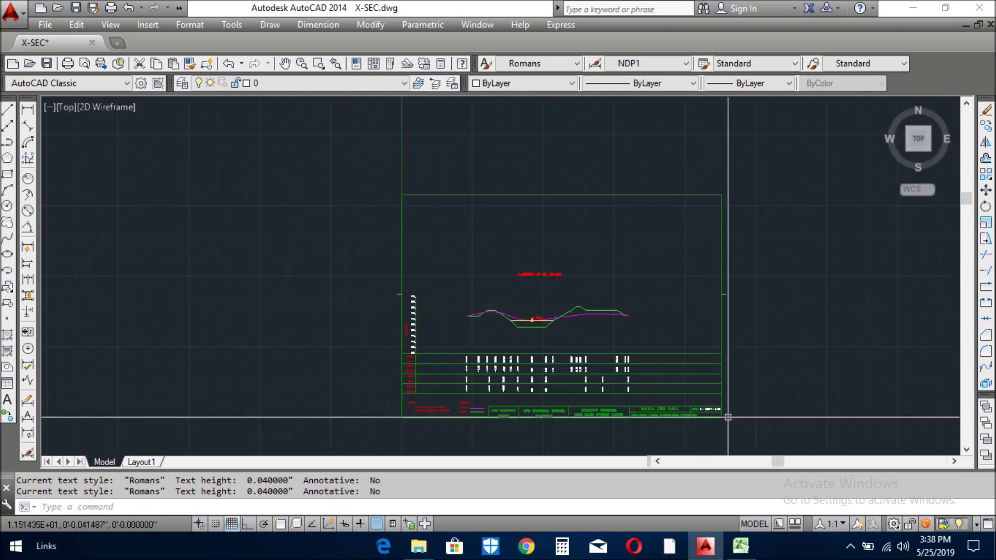
{"action": "scroll", "coordinate": [529, 313], "scroll_direction": "up", "scroll_amount": 2}
{"action": "scroll", "coordinate": [529, 313], "scroll_direction": "up", "scroll_amount": 1}
{"action": "scroll", "coordinate": [533, 334], "scroll_direction": "down", "scroll_amount": 5}
{"action": "scroll", "coordinate": [629, 357], "scroll_direction": "up", "scroll_amount": 3}
{"action": "scroll", "coordinate": [566, 360], "scroll_direction": "up", "scroll_amount": 3}
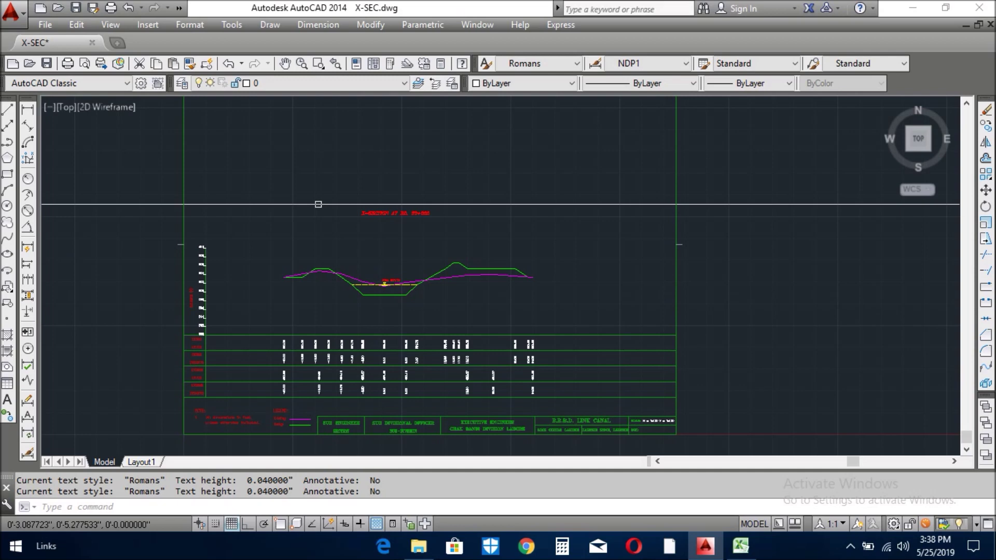
{"action": "scroll", "coordinate": [357, 244], "scroll_direction": "up", "scroll_amount": 4}
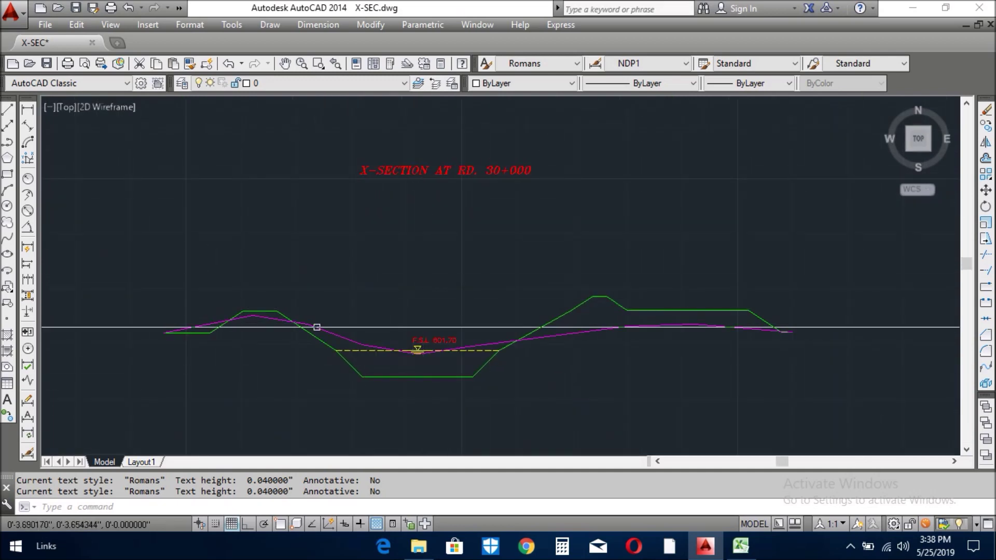
{"action": "scroll", "coordinate": [413, 349], "scroll_direction": "up", "scroll_amount": 4}
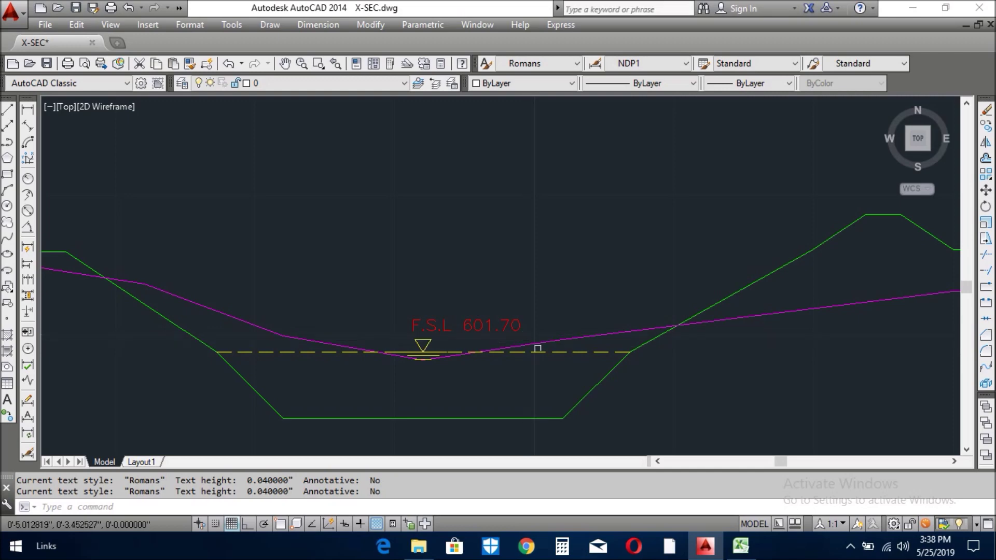
{"action": "left_click", "coordinate": [738, 544]}
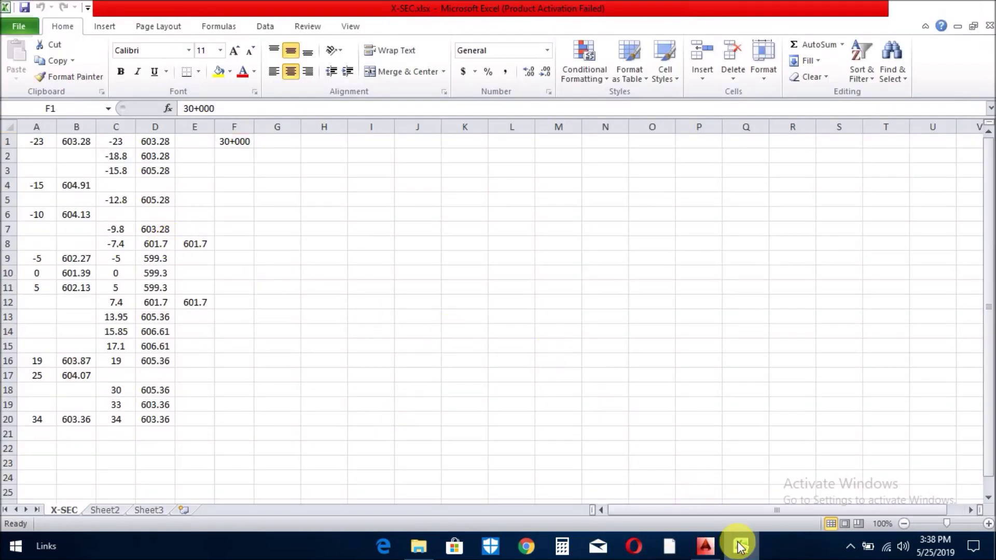
Step: Go back to X-SEC.dwg, briefly recheck the Excel data, and return to the drawing
{"action": "left_click", "coordinate": [719, 548]}
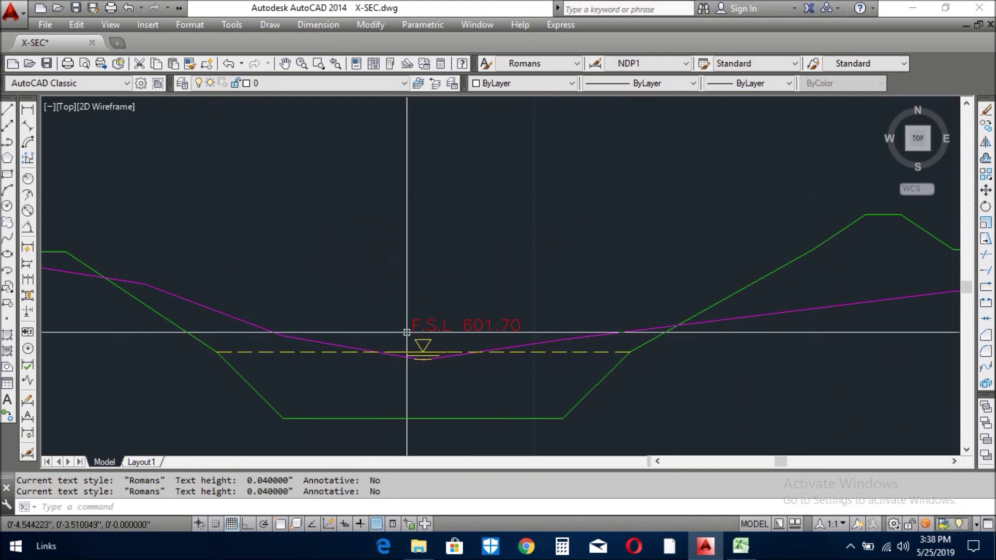
{"action": "scroll", "coordinate": [492, 399], "scroll_direction": "down", "scroll_amount": 2}
{"action": "scroll", "coordinate": [493, 400], "scroll_direction": "down", "scroll_amount": 4}
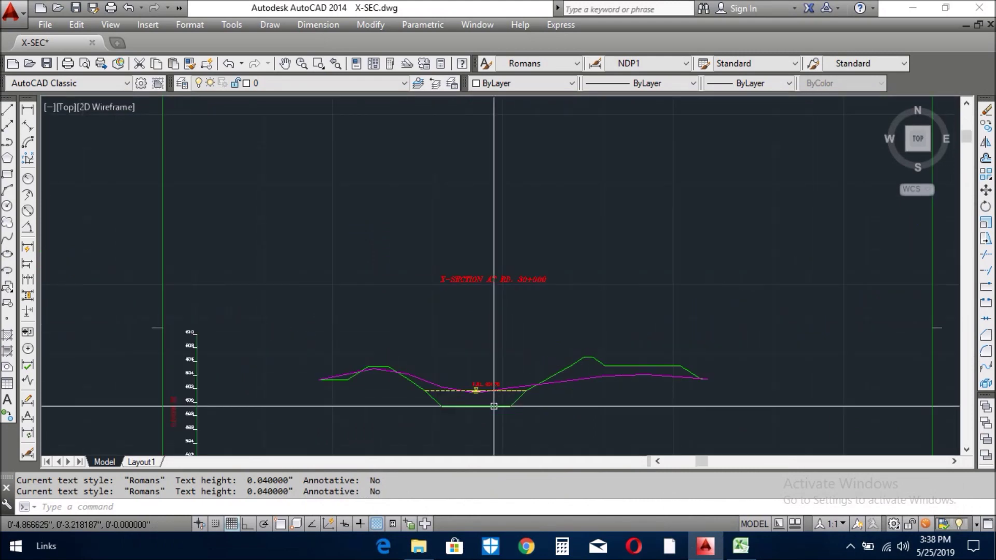
{"action": "scroll", "coordinate": [493, 337], "scroll_direction": "up", "scroll_amount": 4}
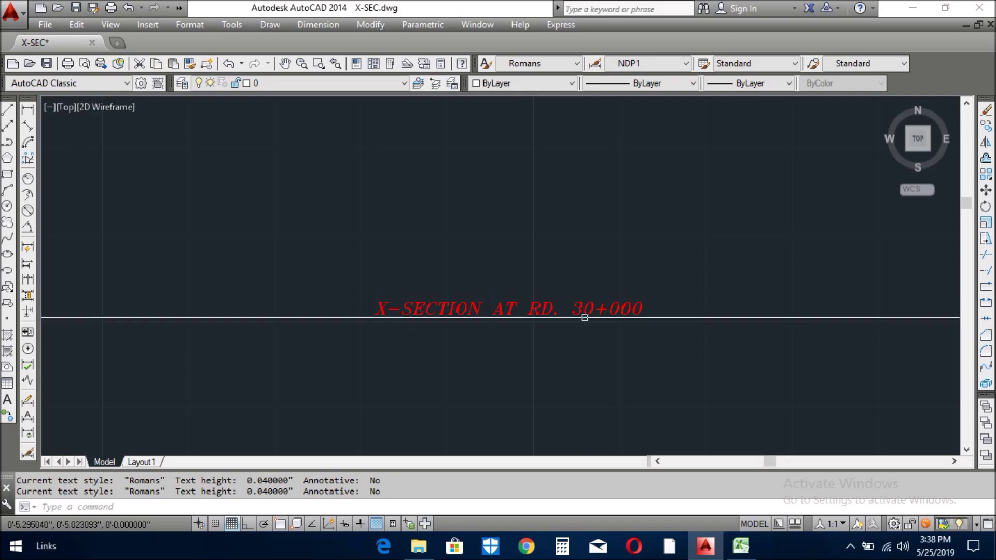
{"action": "left_click", "coordinate": [747, 553]}
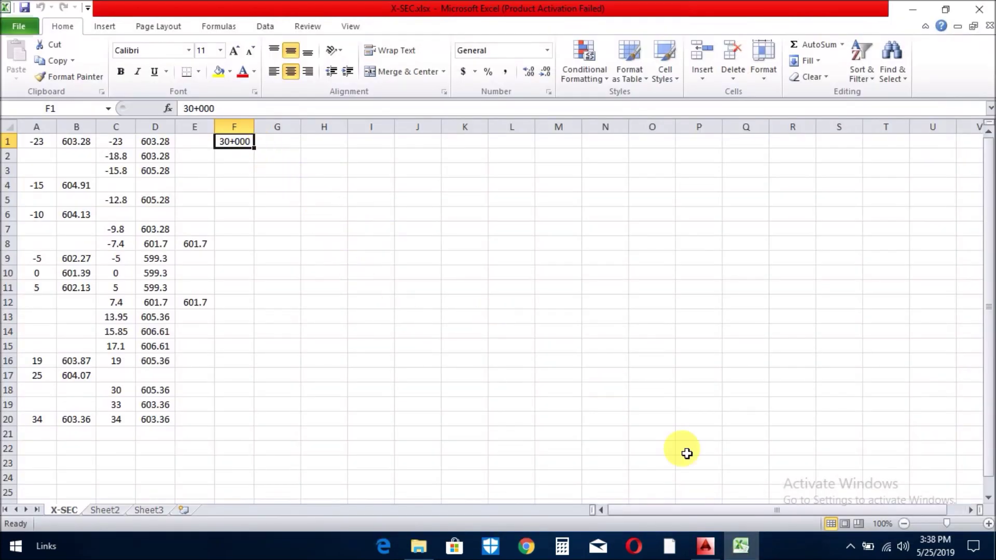
{"action": "left_click", "coordinate": [705, 546]}
{"action": "scroll", "coordinate": [610, 335], "scroll_direction": "down", "scroll_amount": 5}
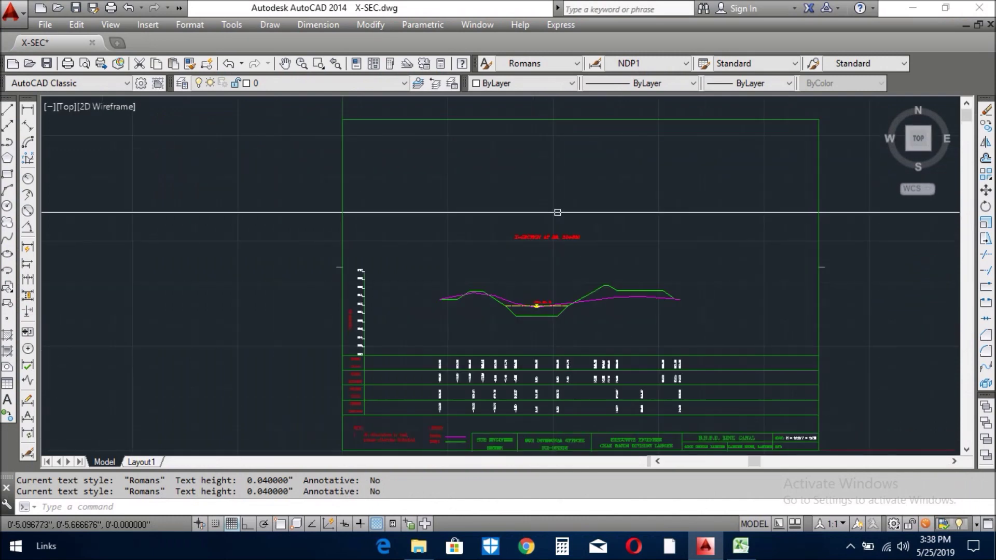
{"action": "scroll", "coordinate": [271, 311], "scroll_direction": "up", "scroll_amount": 3}
{"action": "scroll", "coordinate": [316, 433], "scroll_direction": "up", "scroll_amount": 1}
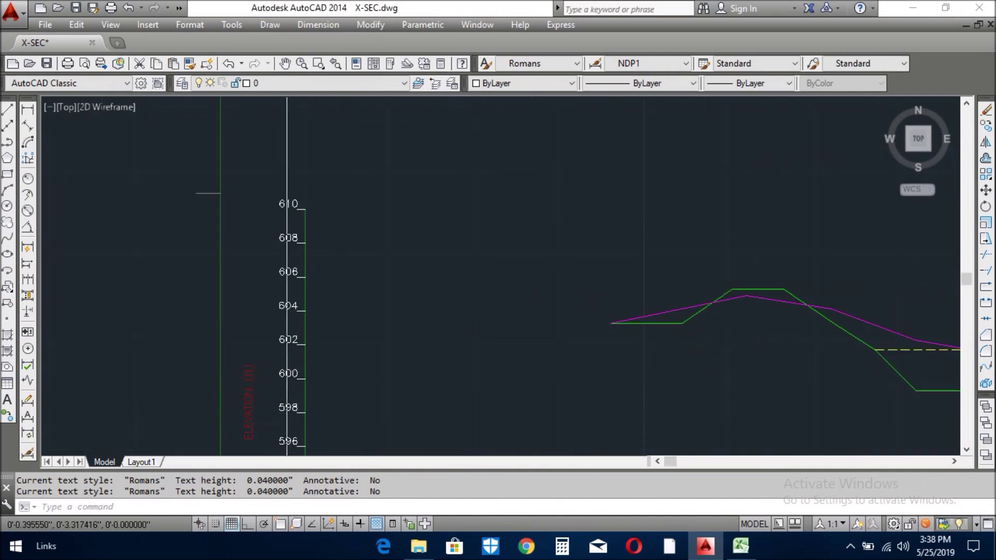
{"action": "scroll", "coordinate": [289, 368], "scroll_direction": "up", "scroll_amount": 4}
{"action": "scroll", "coordinate": [339, 272], "scroll_direction": "down", "scroll_amount": 3}
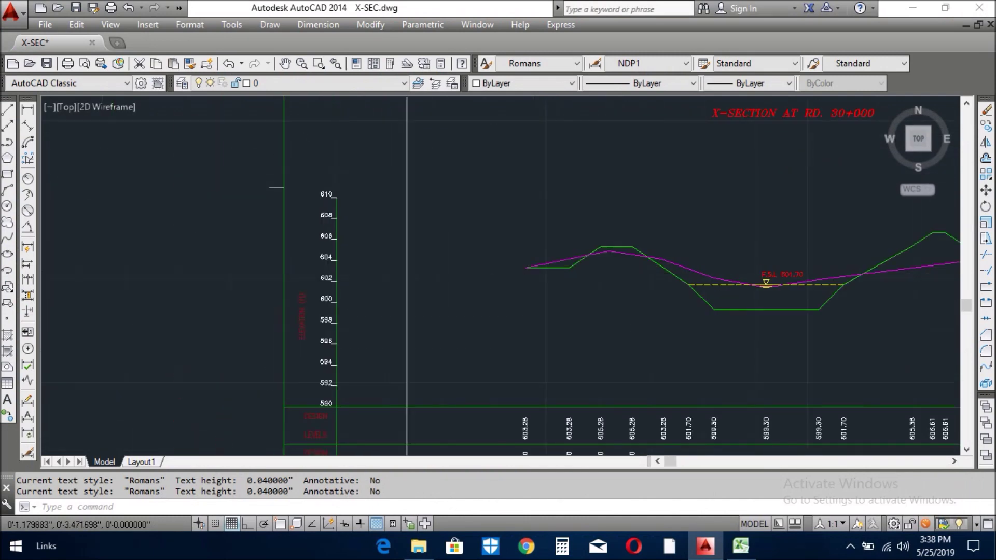
{"action": "scroll", "coordinate": [406, 280], "scroll_direction": "down", "scroll_amount": 2}
{"action": "scroll", "coordinate": [547, 365], "scroll_direction": "up", "scroll_amount": 1}
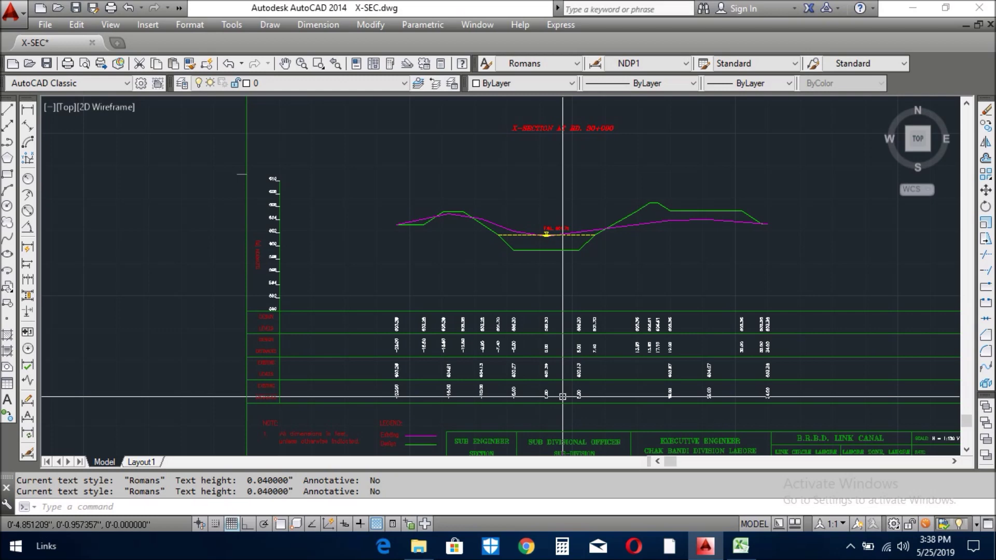
{"action": "scroll", "coordinate": [562, 397], "scroll_direction": "down", "scroll_amount": 2}
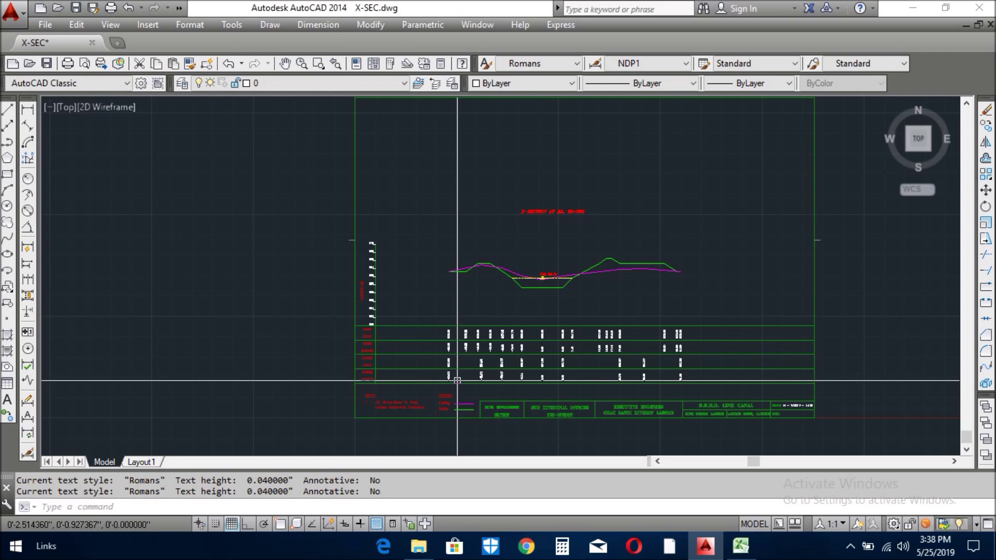
Step: Erase ALL objects, clearing the profiles, title and band values from the sheet
{"action": "type", "text": "E"}
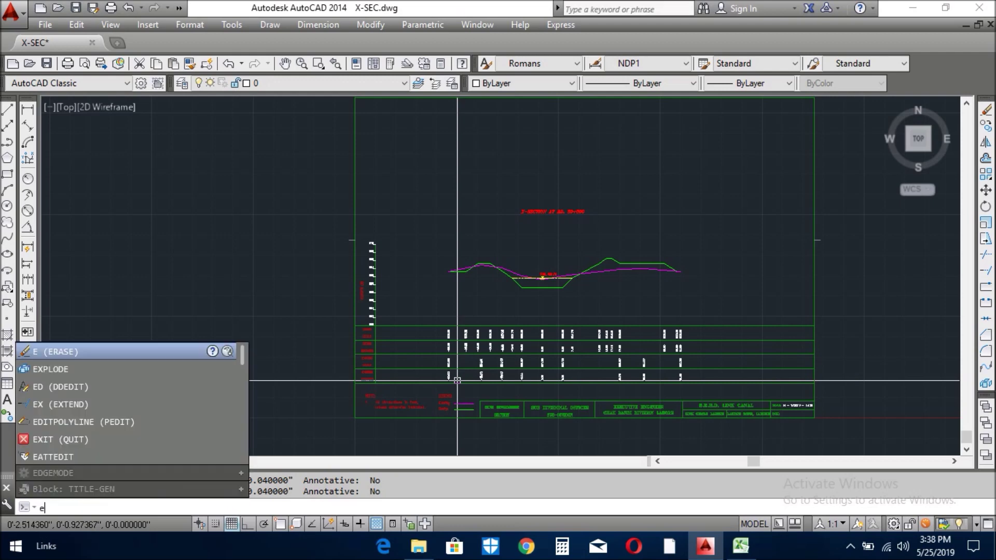
{"action": "key", "text": "Return"}
{"action": "type", "text": "a"}
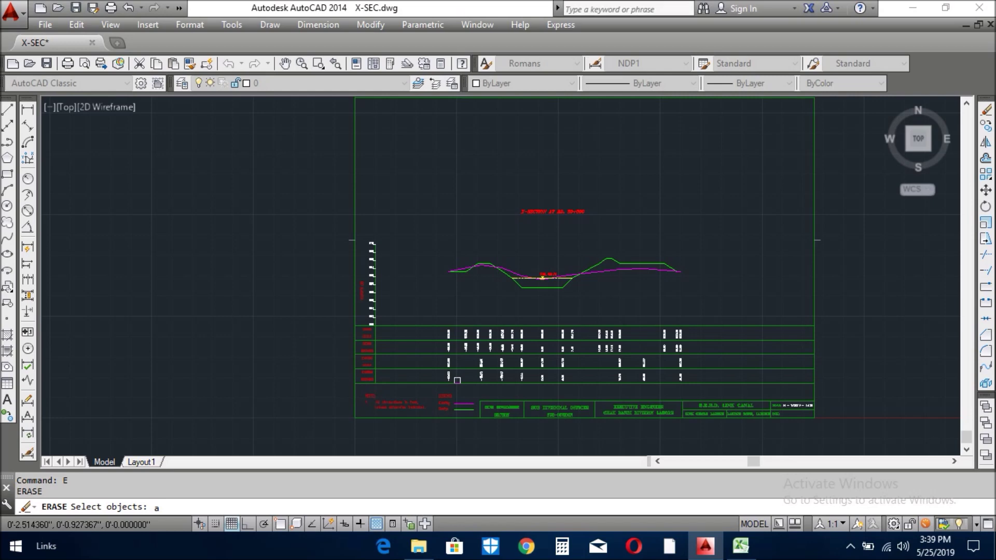
{"action": "type", "text": "ll"}
{"action": "key", "text": "Return"}
{"action": "key", "text": "Return"}
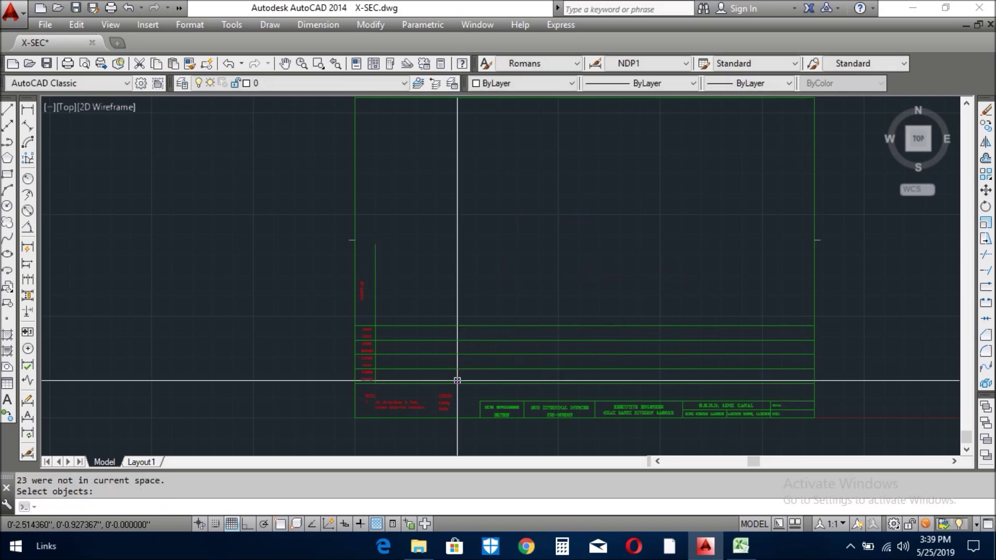
{"action": "type", "text": "XSEC"}
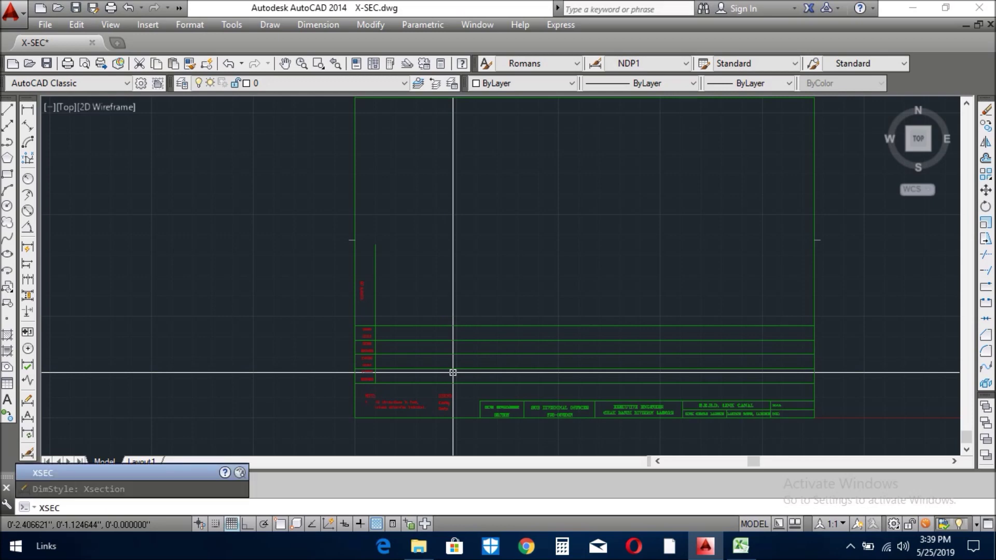
Step: Rerun XSEC on F:\USB\X-SEC\X-SEC.prn with identical scales, vertical scale 1:10 and 10 intervals
{"action": "key", "text": "Return"}
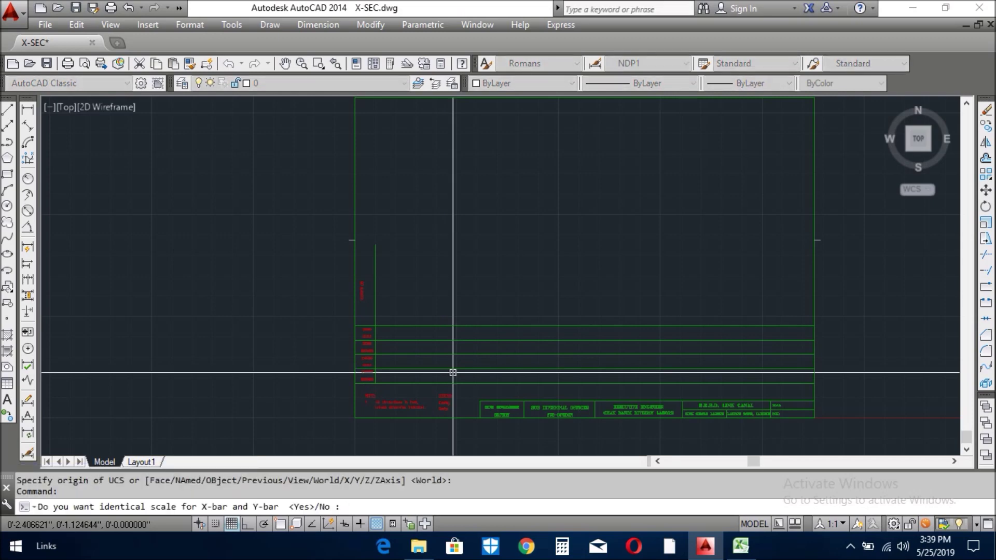
{"action": "key", "text": "Return"}
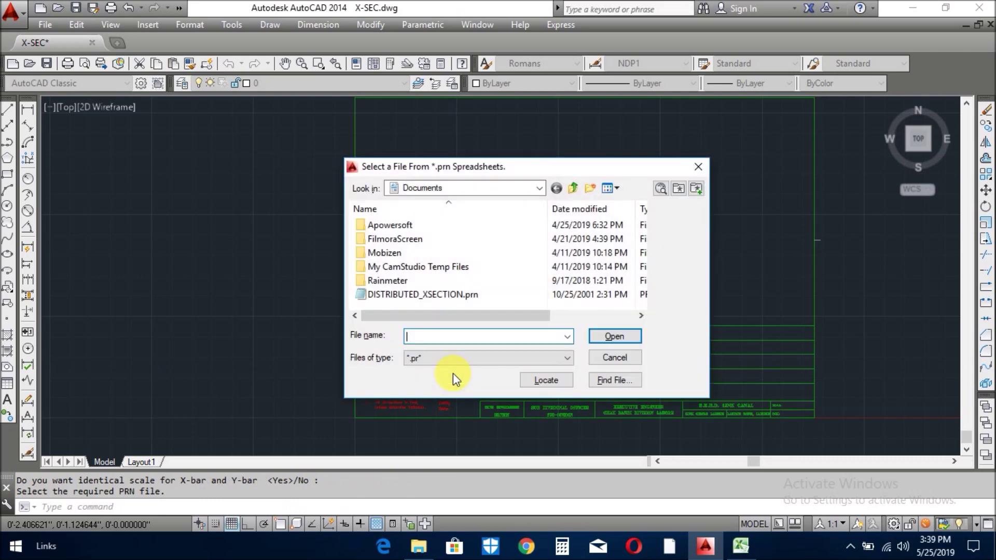
{"action": "left_click", "coordinate": [465, 189]}
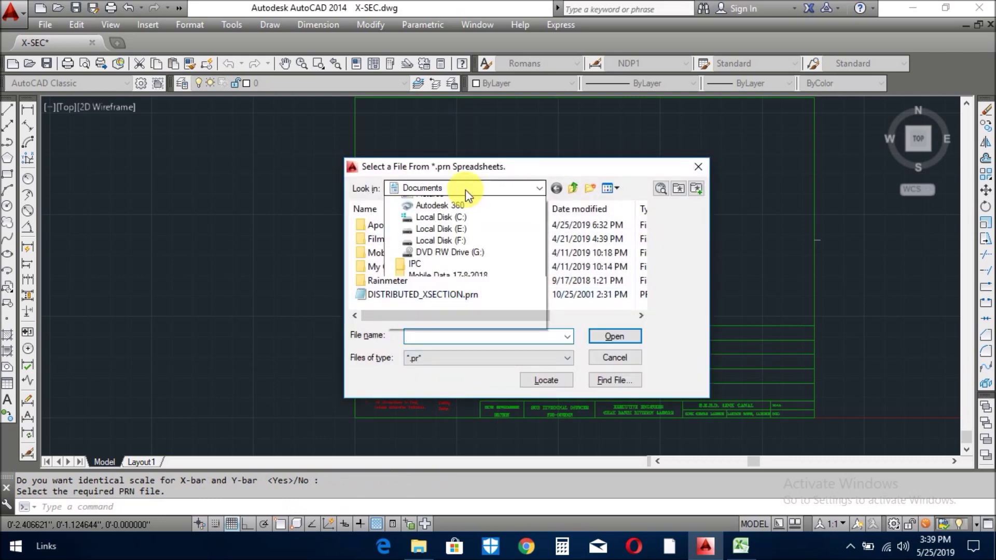
{"action": "left_click", "coordinate": [452, 434]}
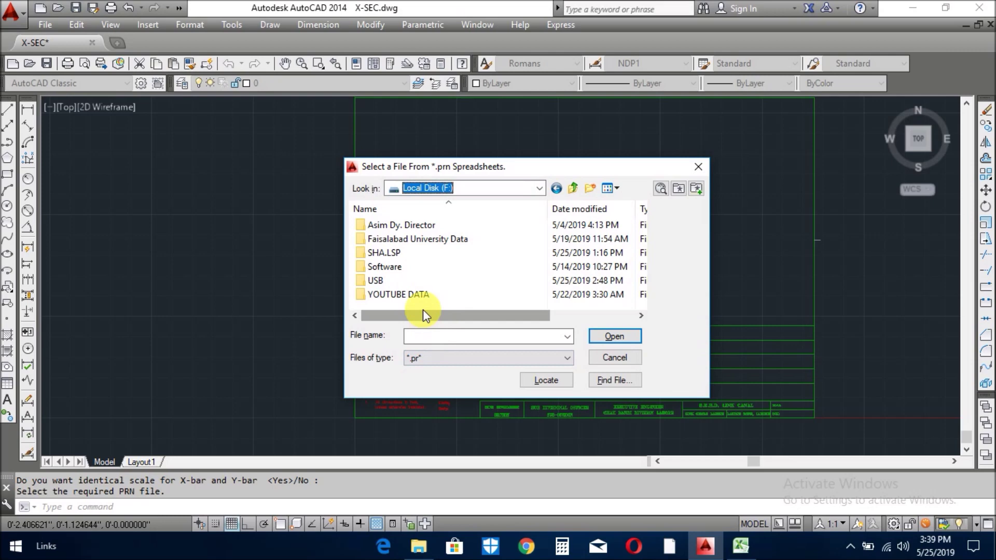
{"action": "double_click", "coordinate": [384, 280]}
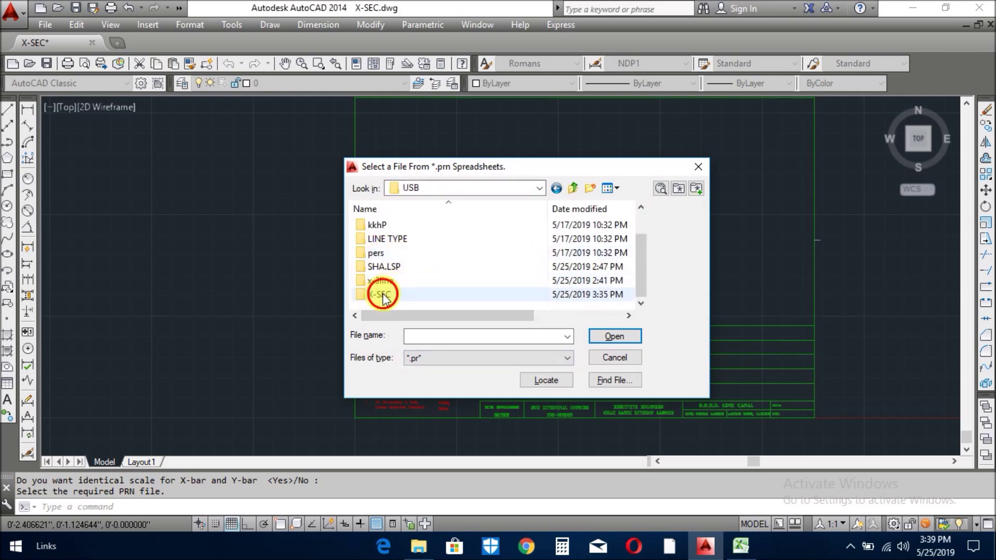
{"action": "double_click", "coordinate": [383, 294]}
{"action": "left_click", "coordinate": [388, 239]}
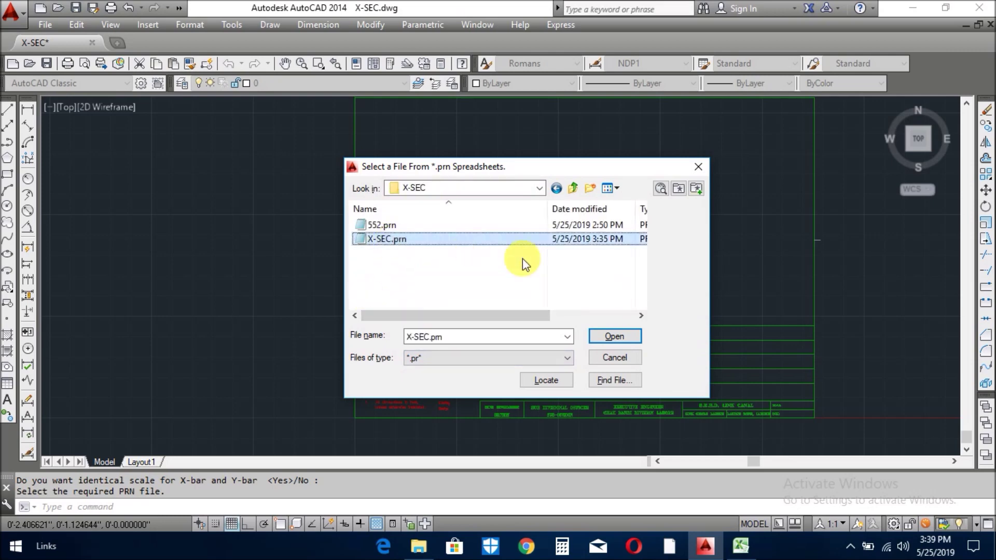
{"action": "left_click", "coordinate": [607, 335]}
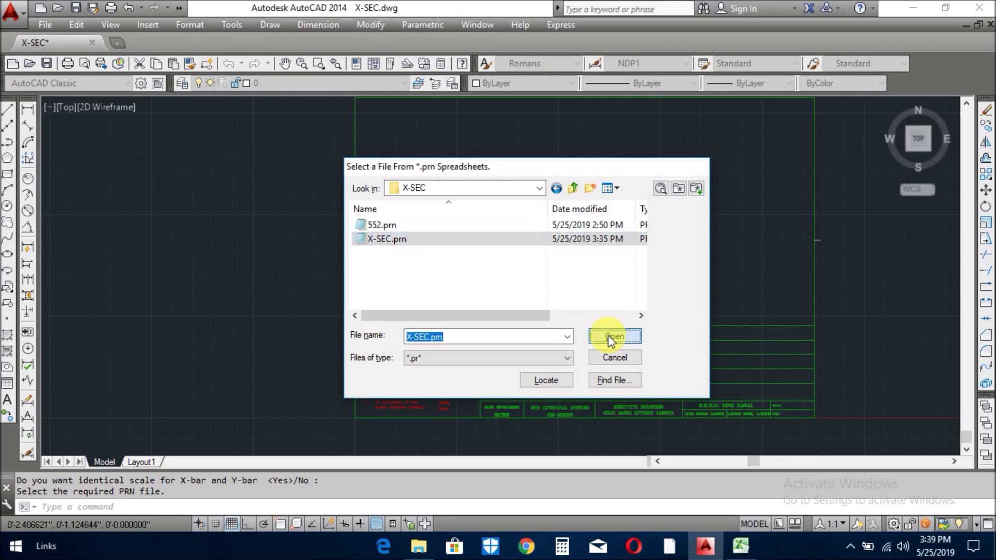
{"action": "key", "text": "Return"}
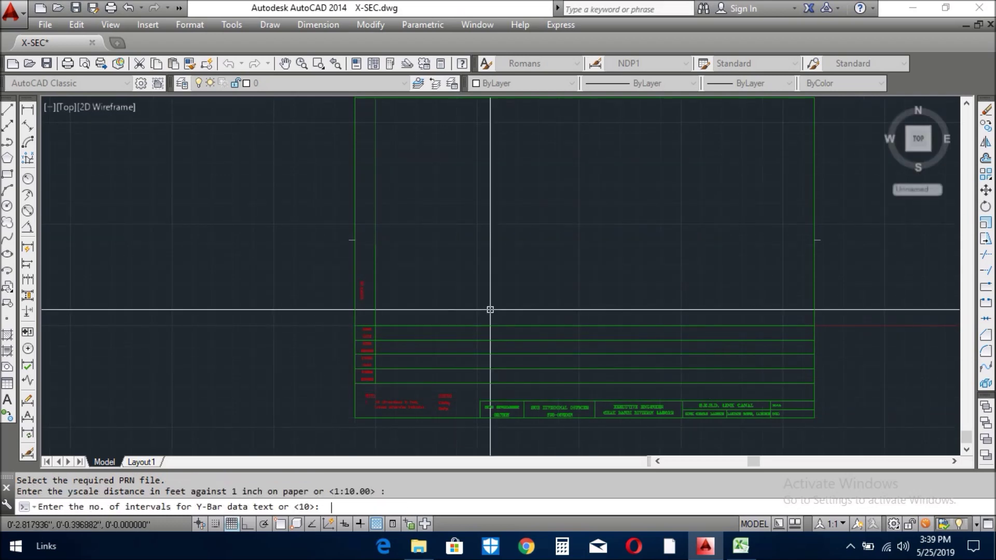
{"action": "key", "text": "Return"}
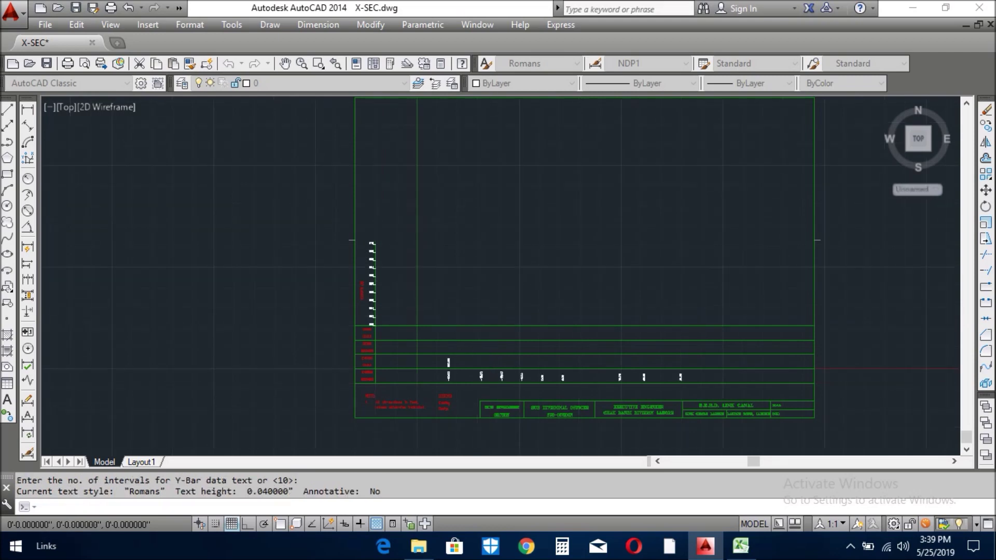